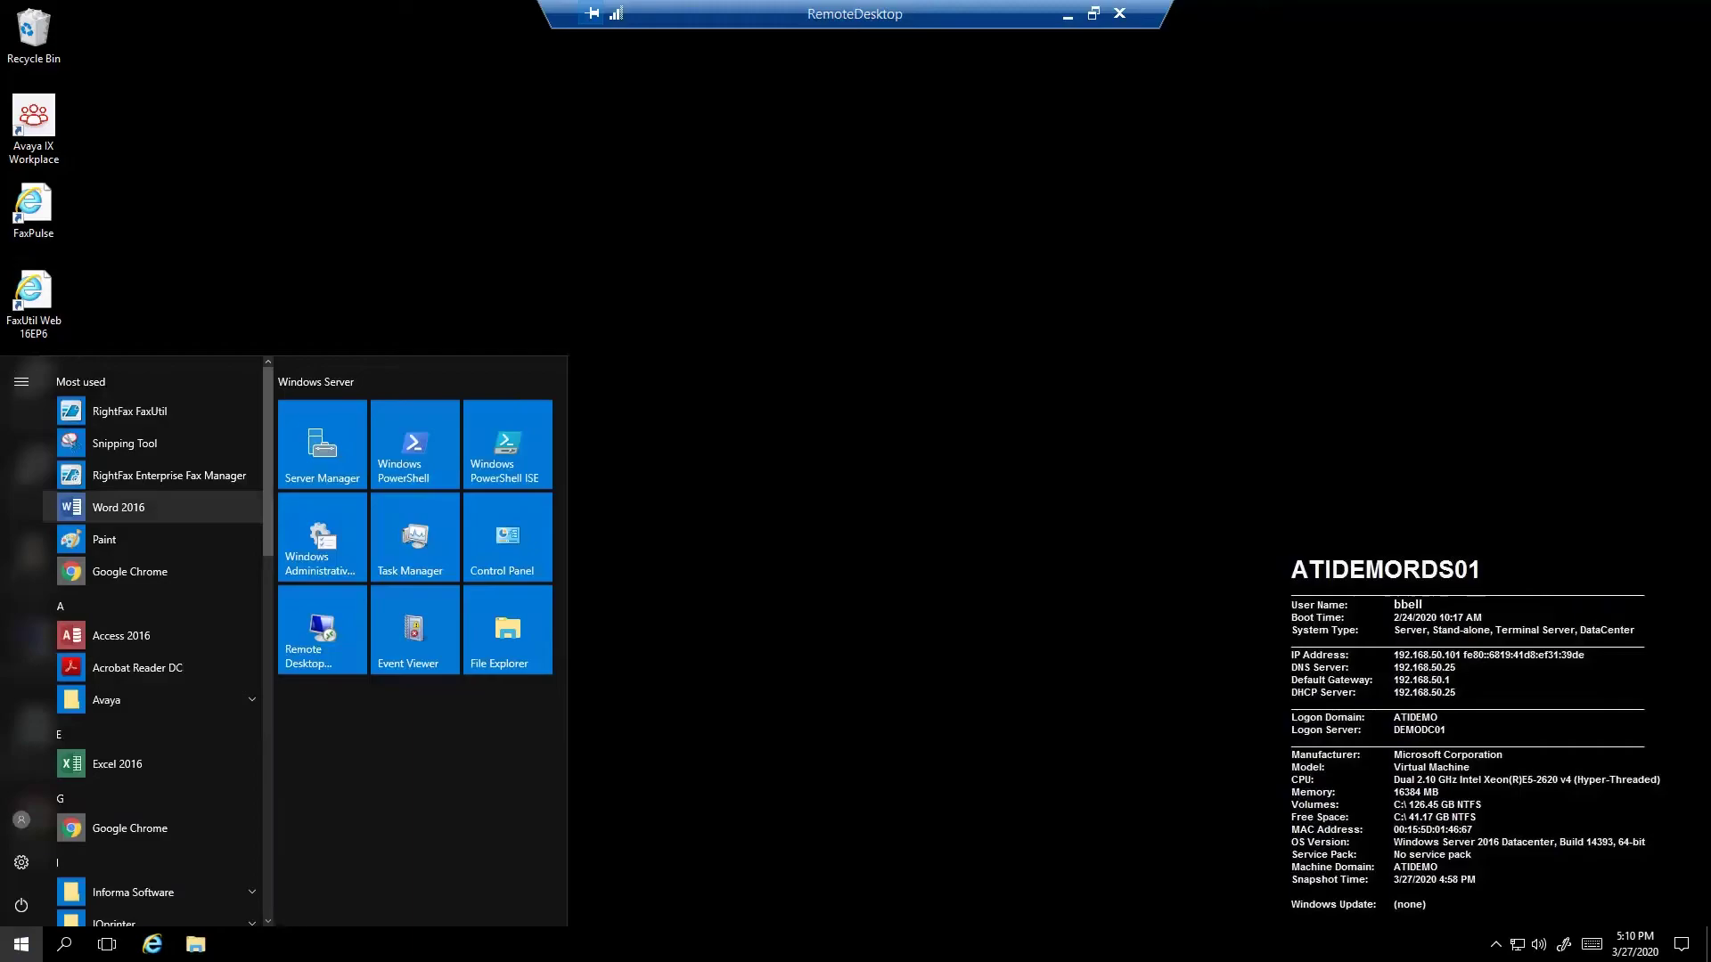
Start a blank Word document and type the labels To Fax Number, To Fax Name, From, Notes on separate lines
click(118, 507)
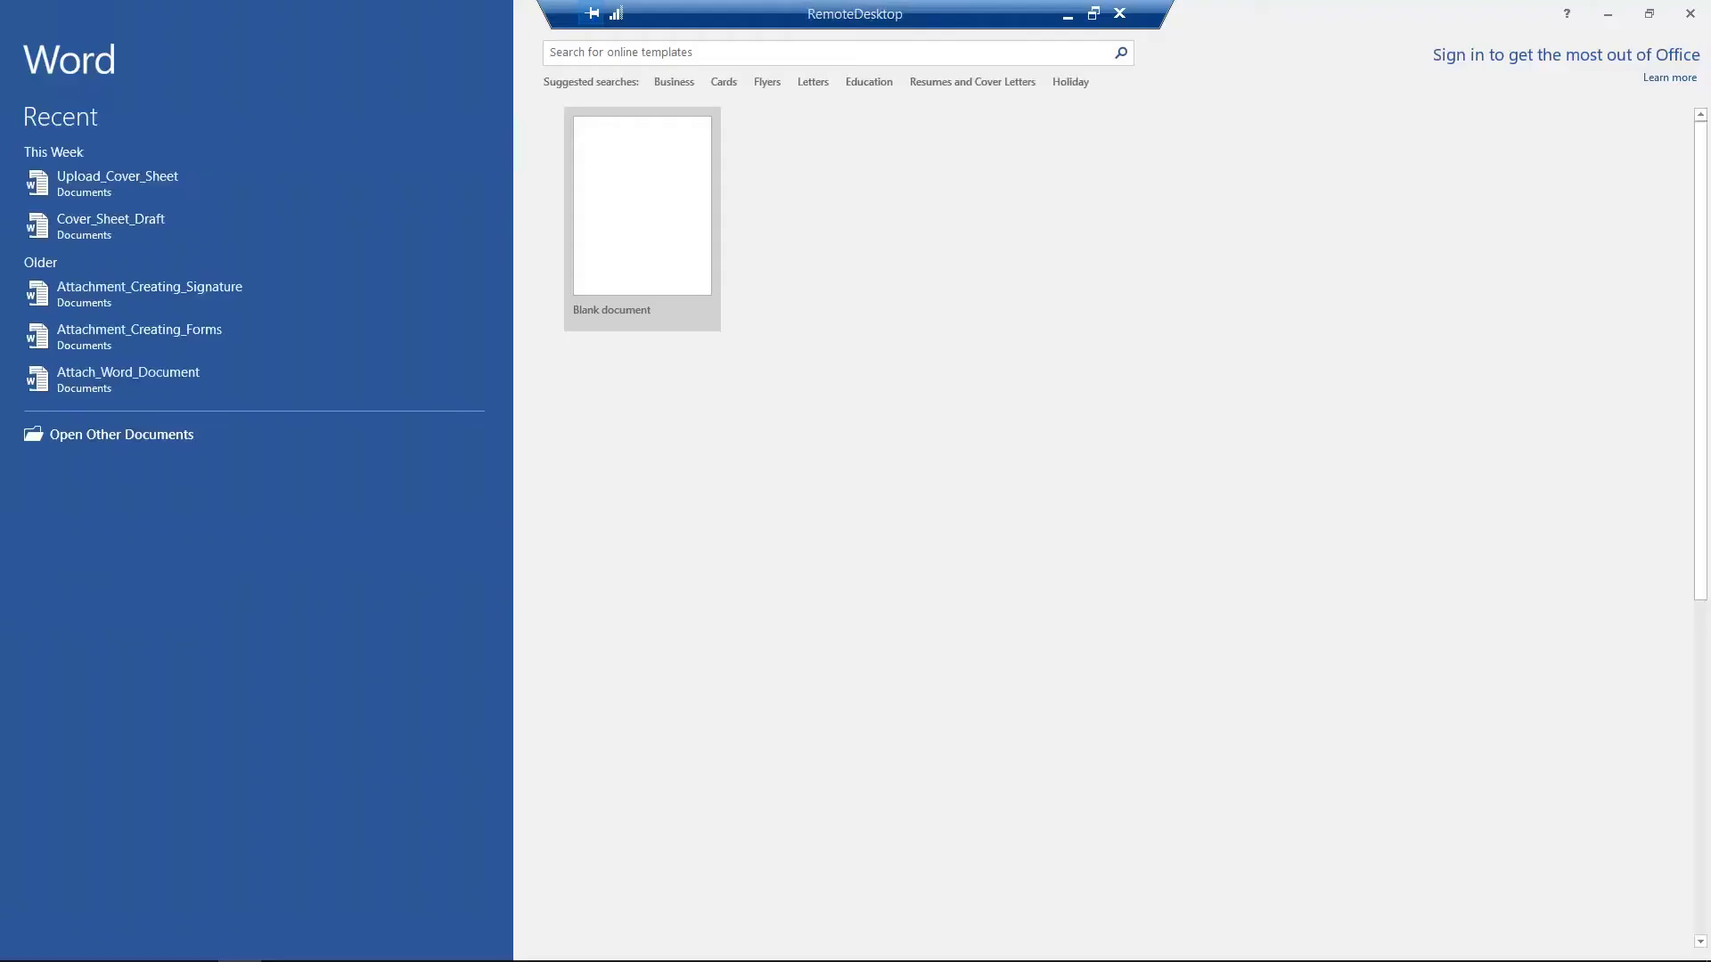
click(676, 246)
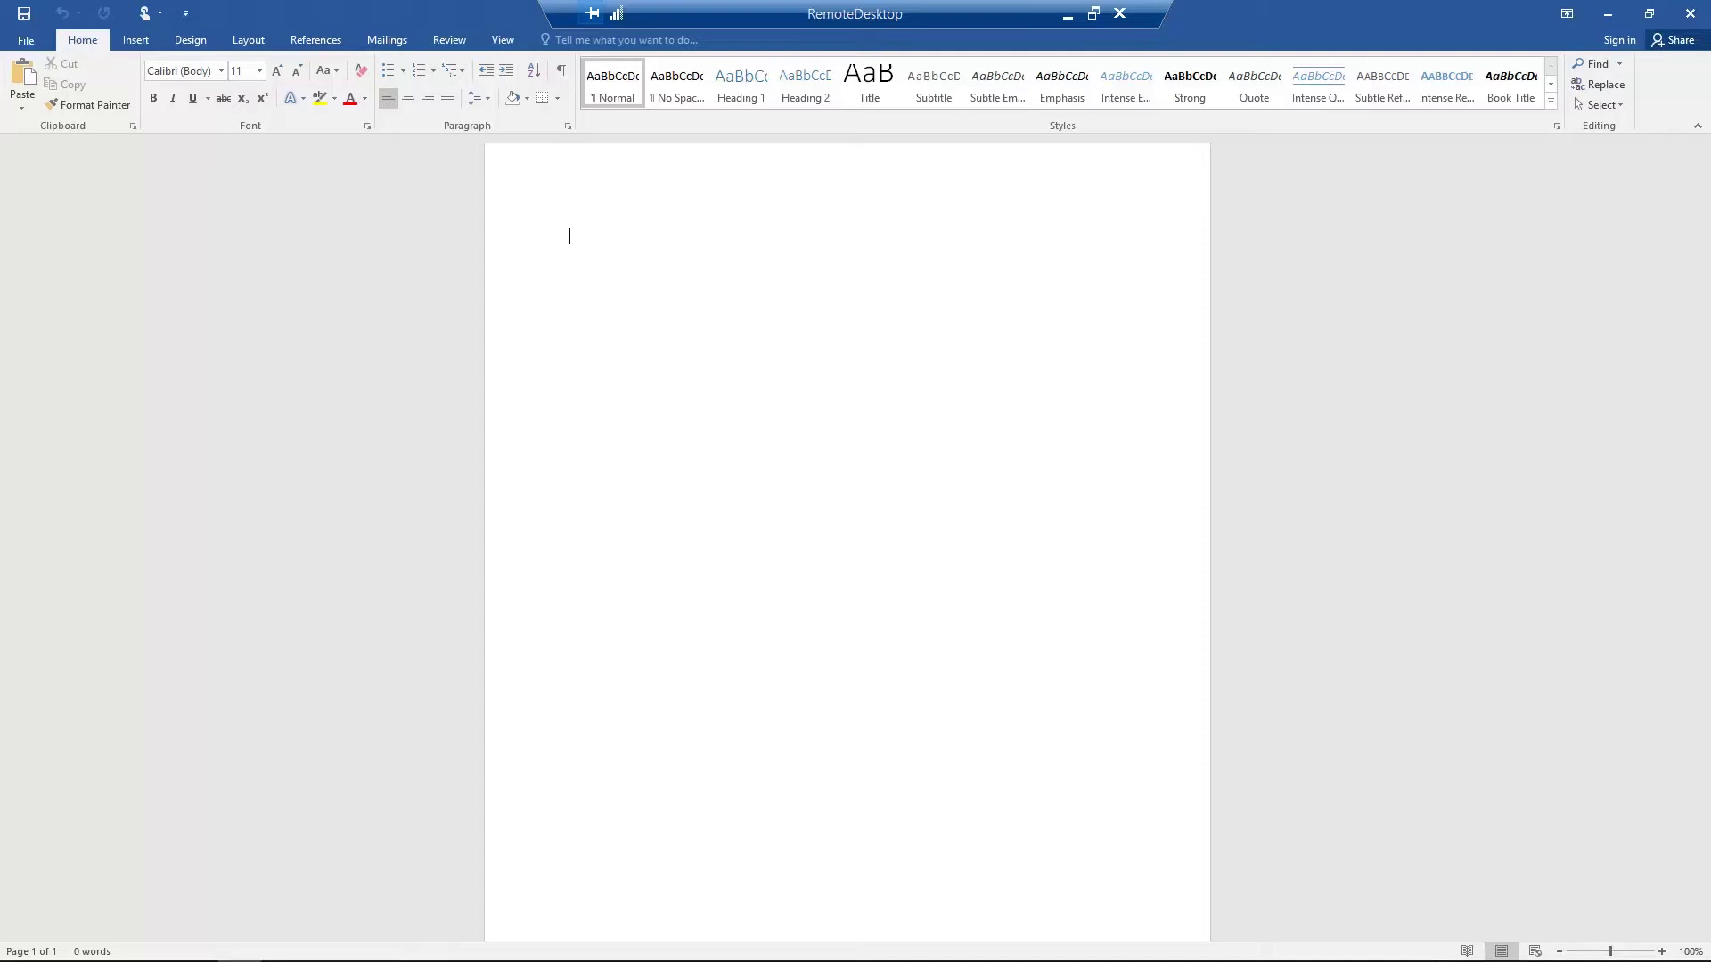
text(To Fax Number)
key(Return)
text(To Fax Name )
text(From )
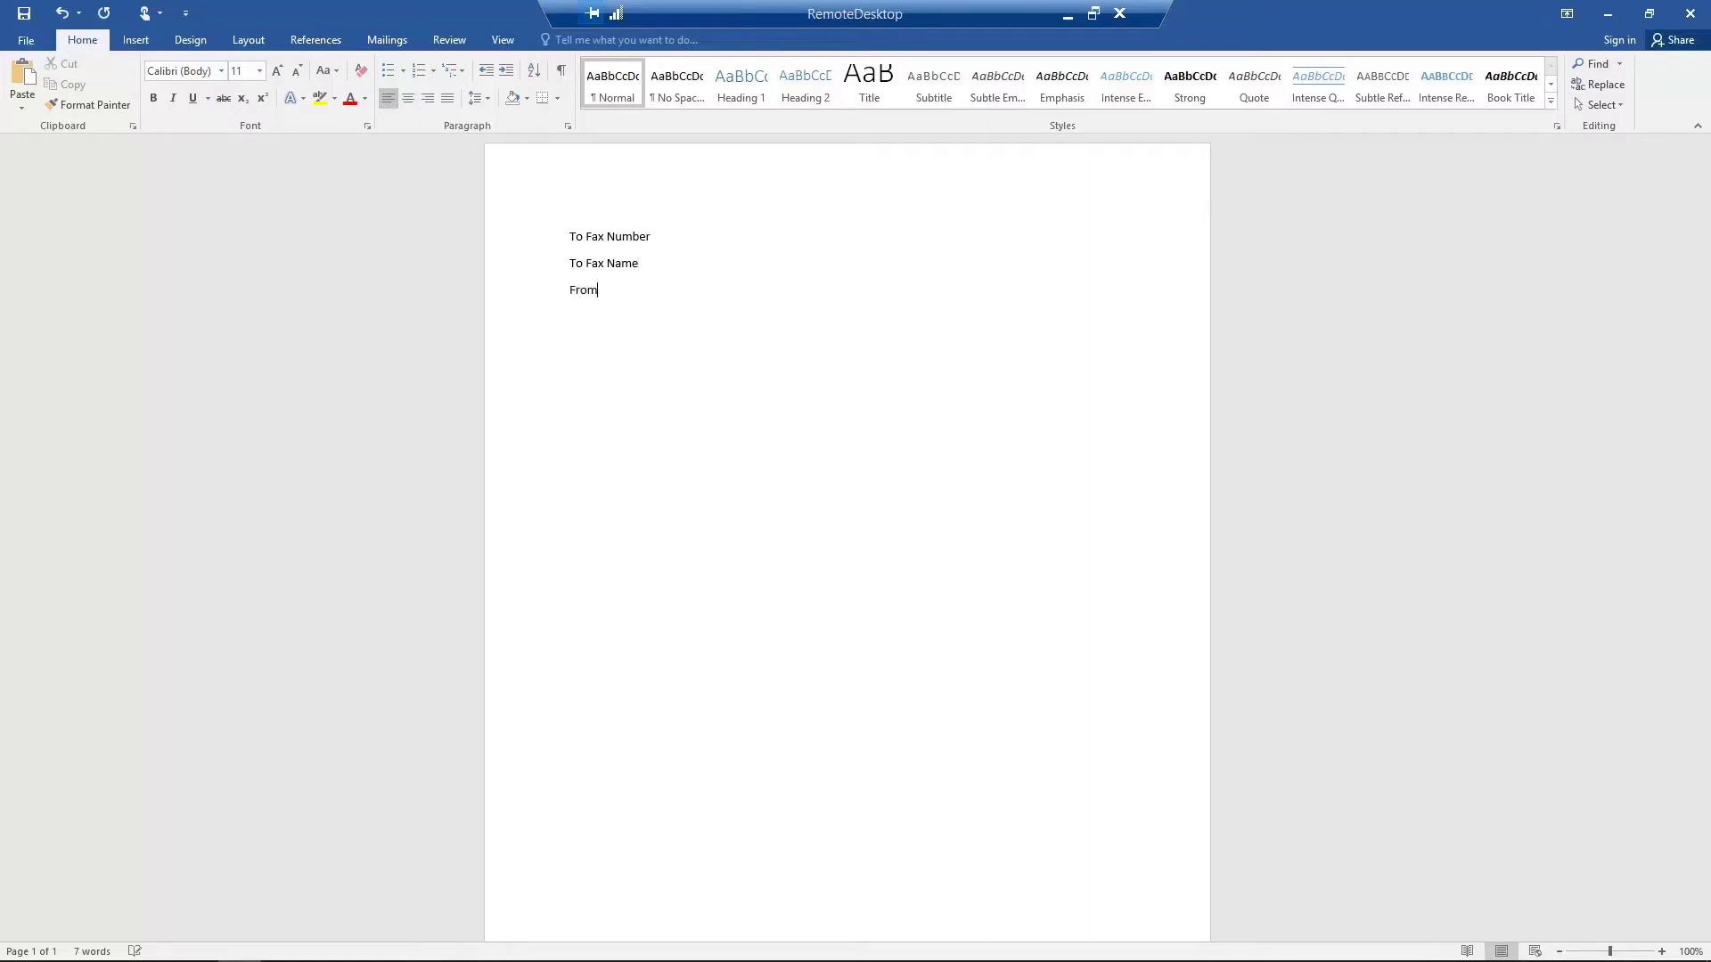
text(Notes)
Add the codes <ToFaxNum>, <From> and <Note> after their matching labels
text(ToFaxNum>)
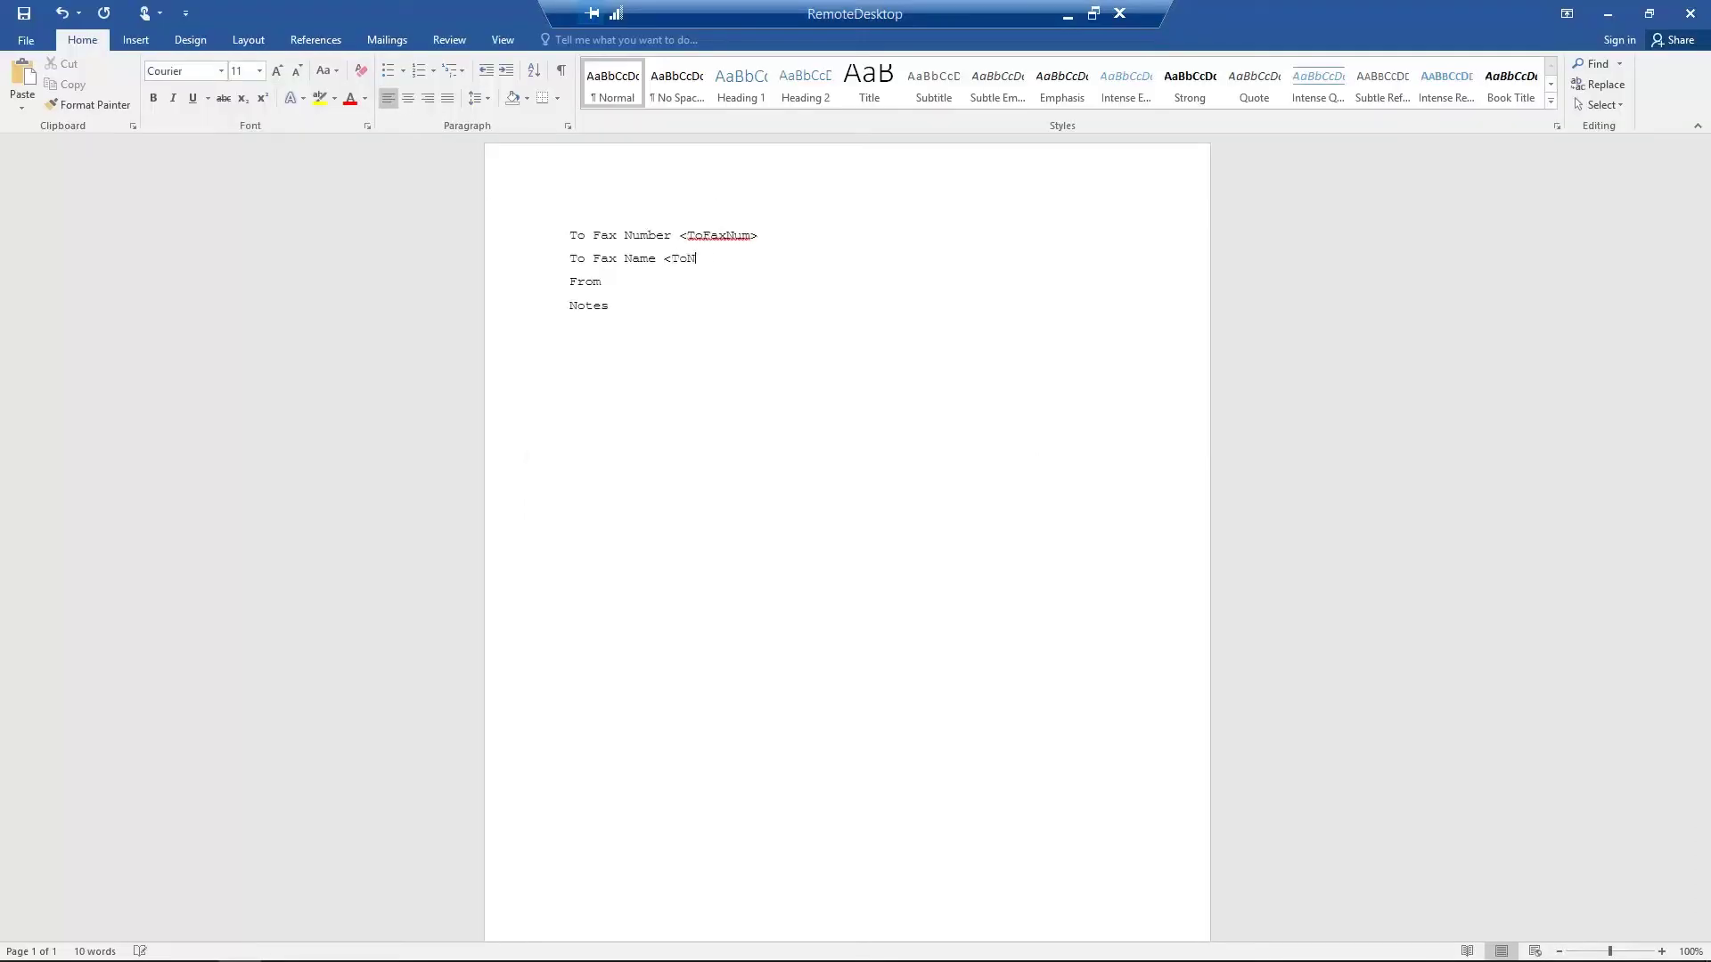
key(Down)
text(<From>)
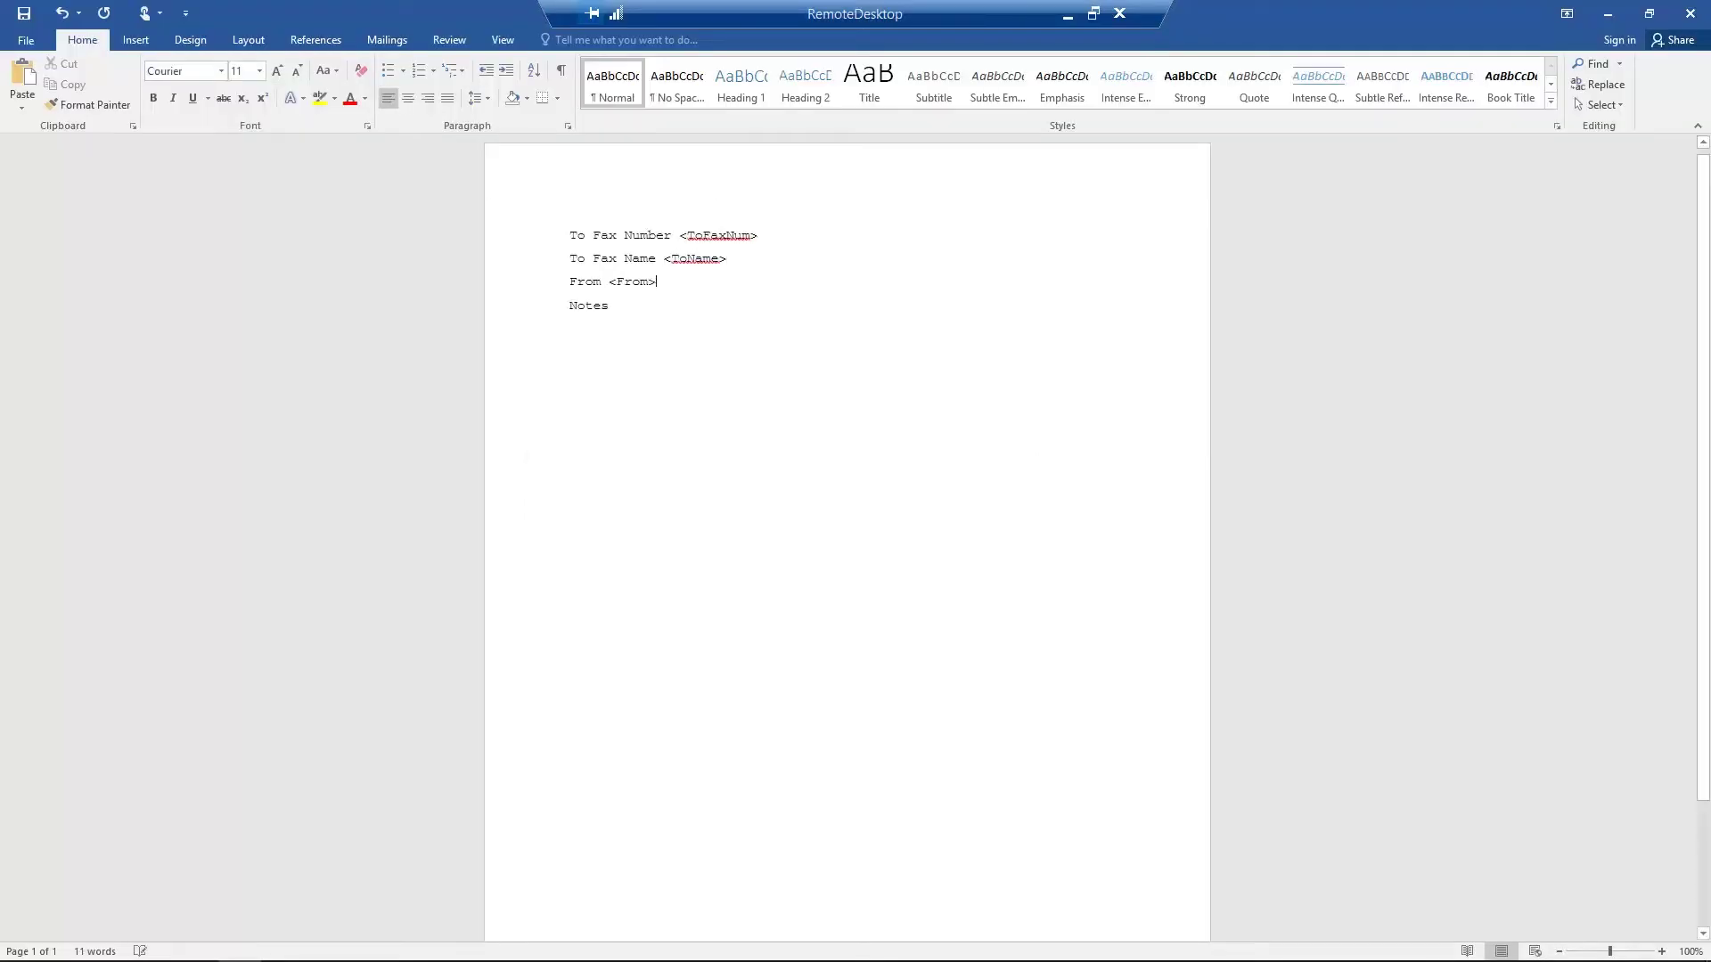
key(Down)
text(<Note>)
Copy the <Note> code and paste it onto new lines below Notes
double_click(640, 305)
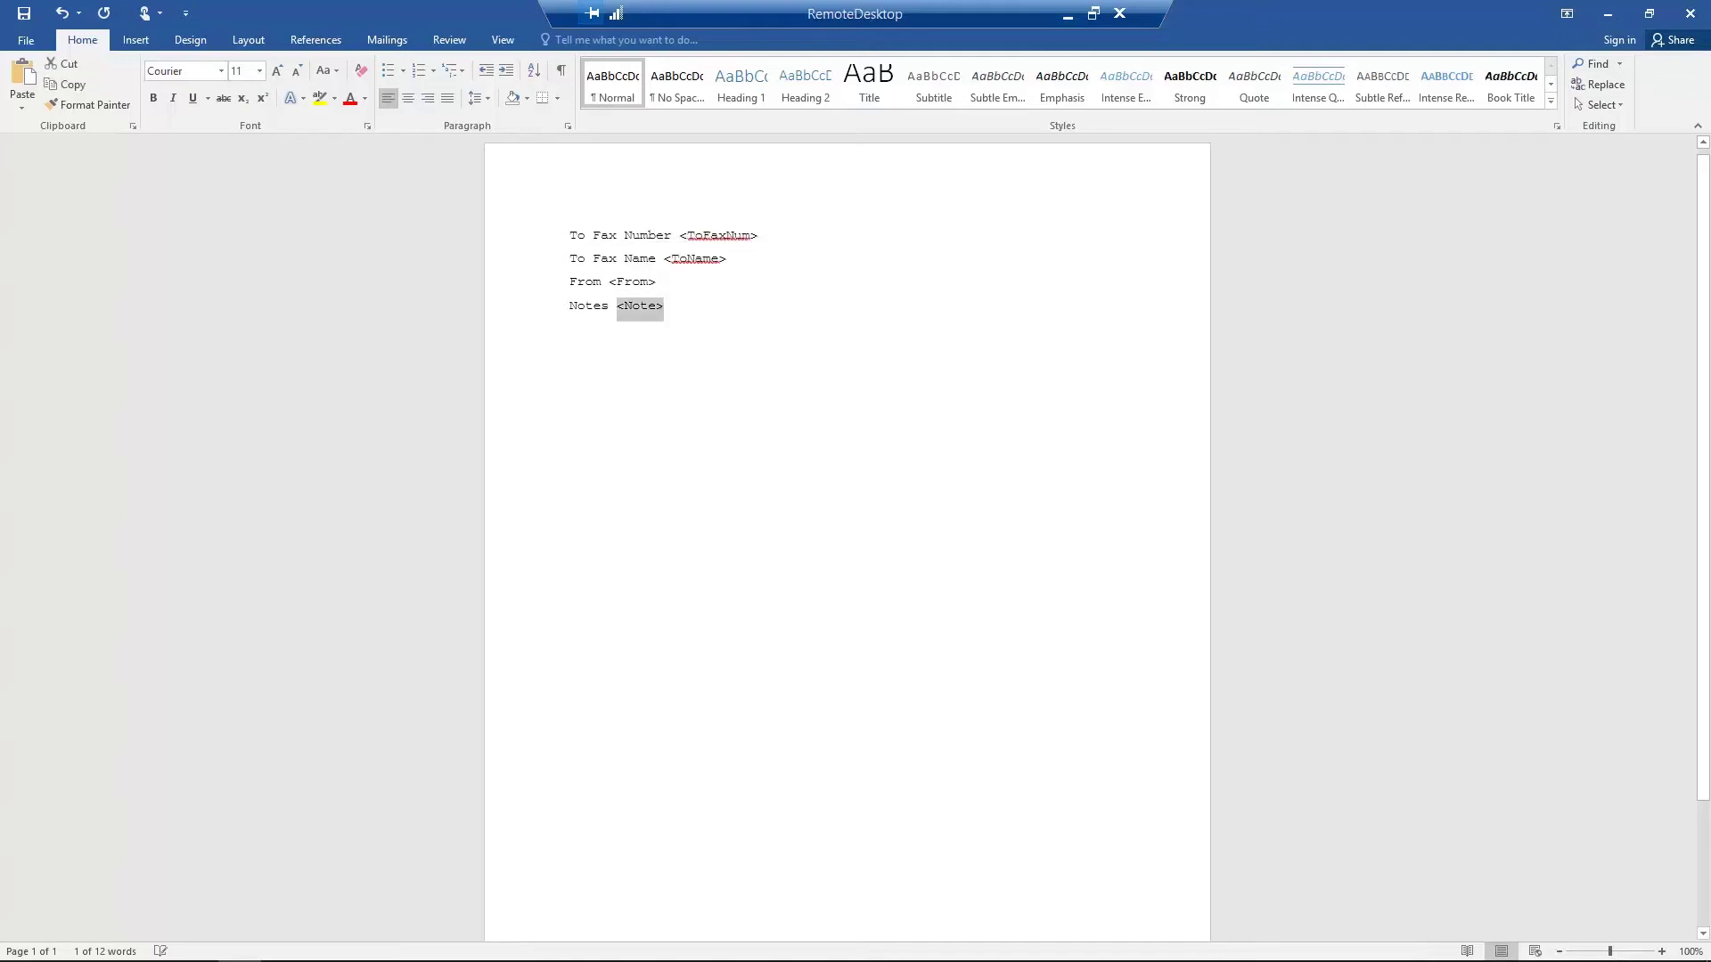
key(ctrl+c)
key(End)
key(Return)
key(ctrl+v)
key(Return)
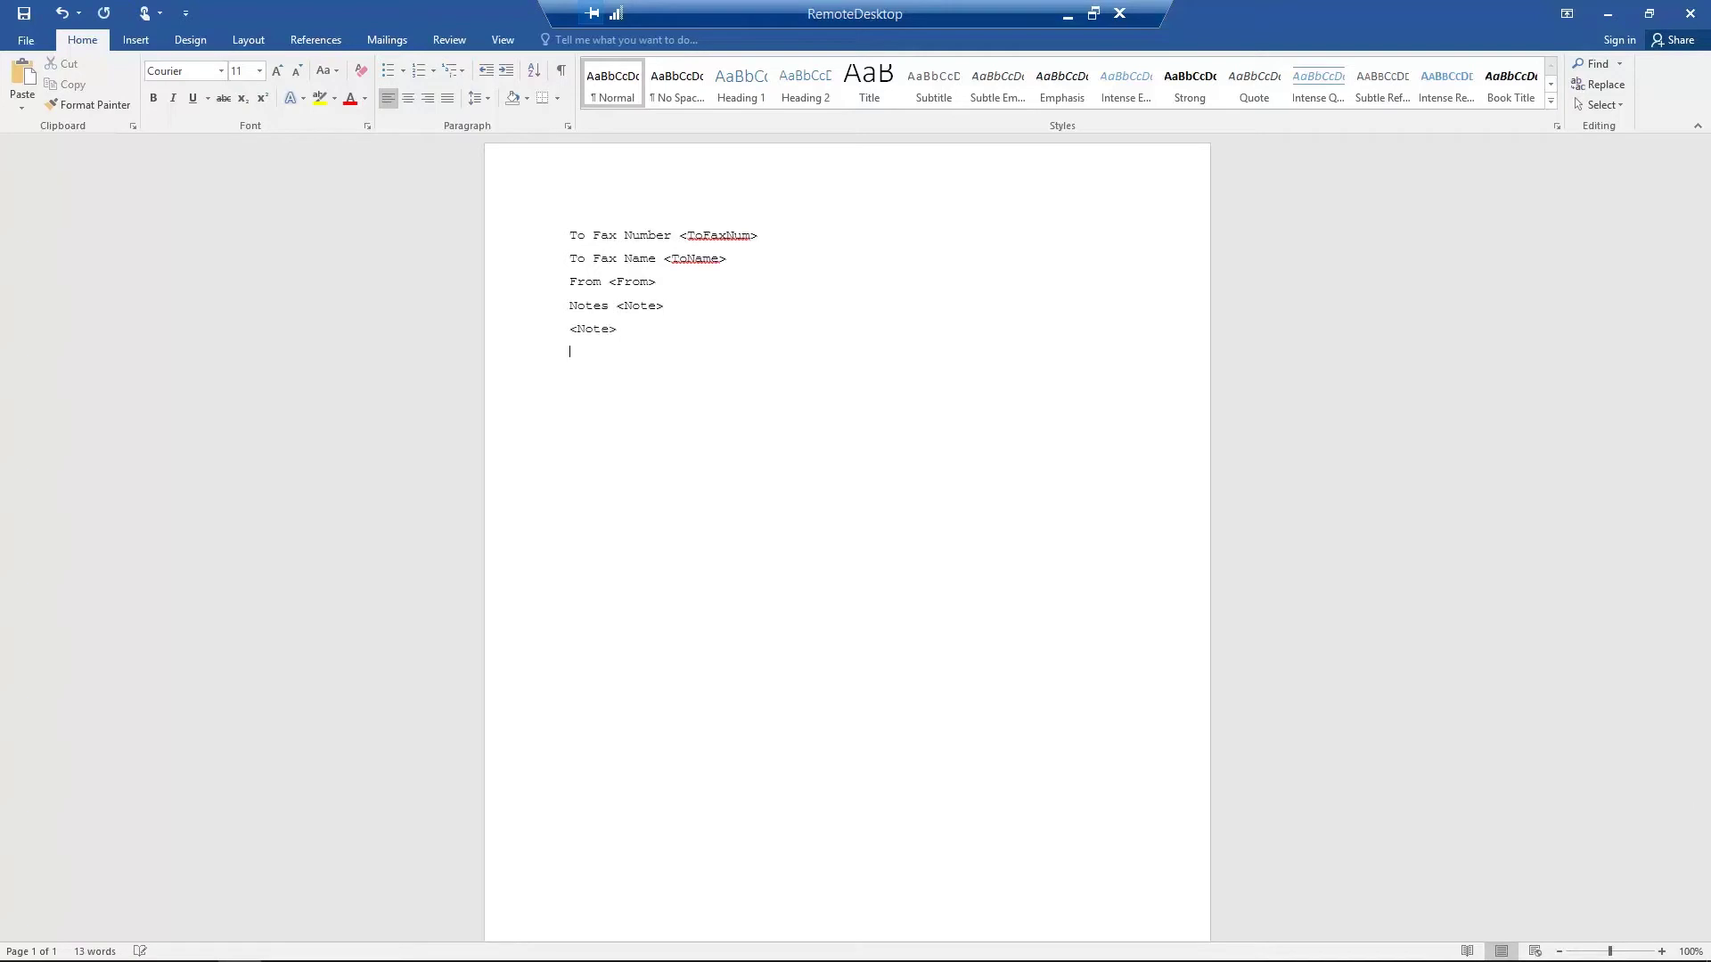
key(ctrl+v)
key(Return)
key(ctrl+v)
key(Return)
key(ctrl+v)
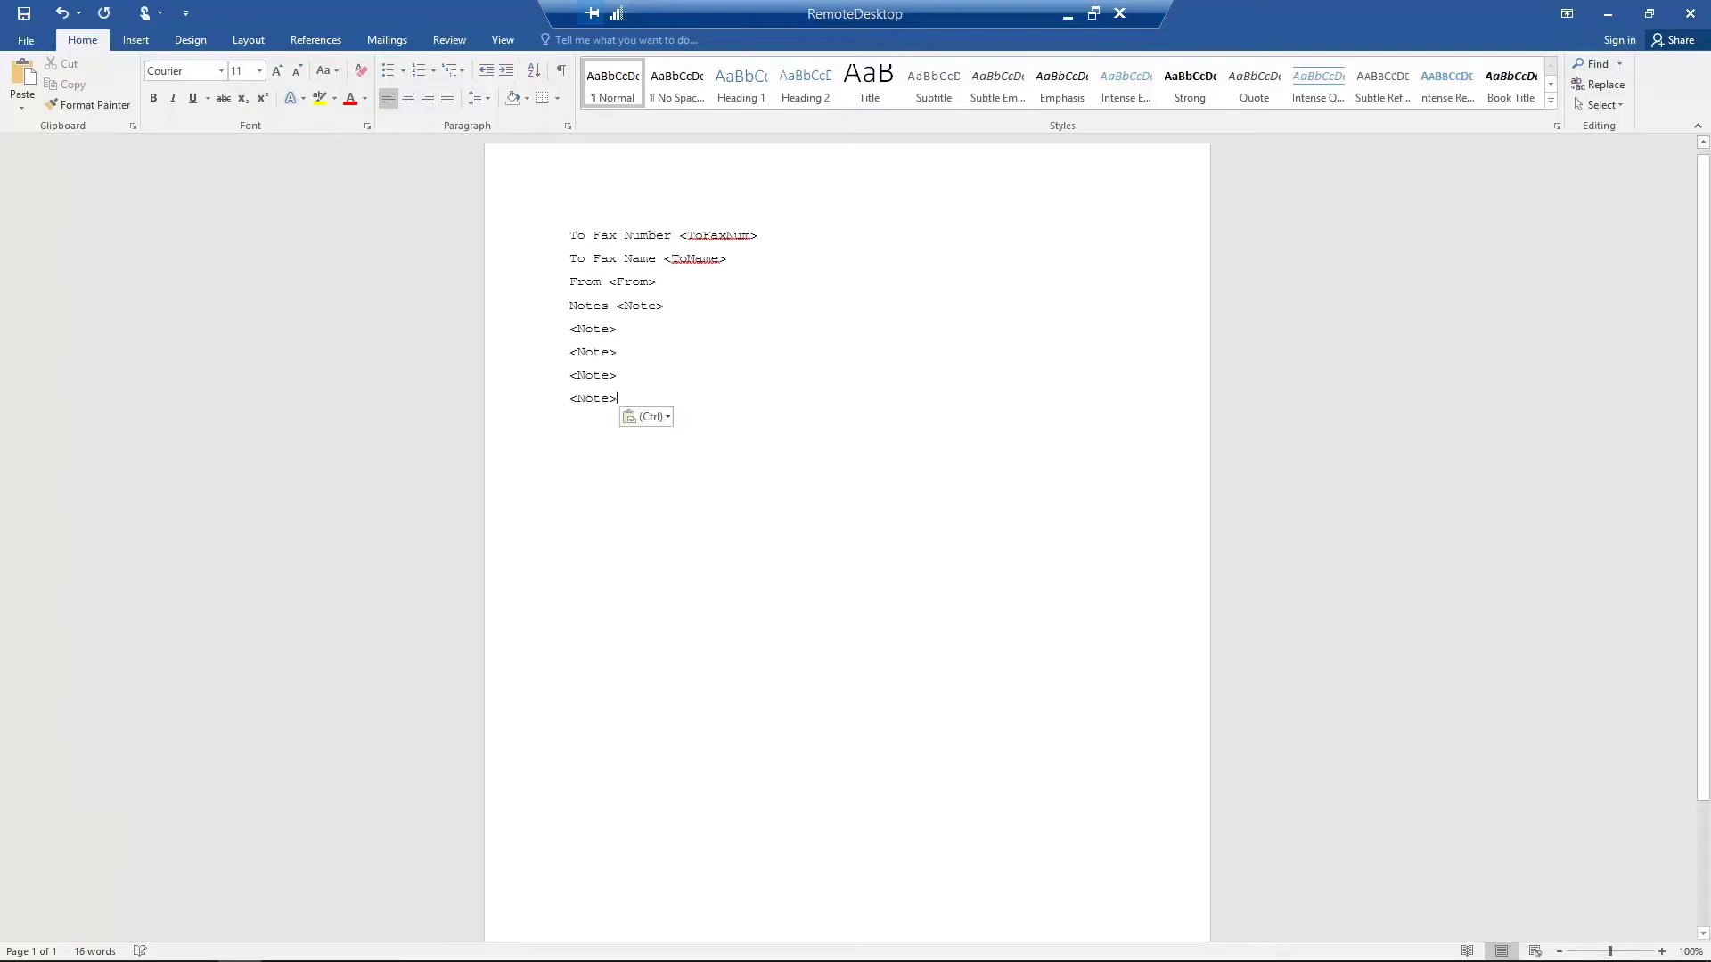
Print the cover sheet to the file PCL_Cover_Sheet.pcl, with file type set to All Files
click(9, 40)
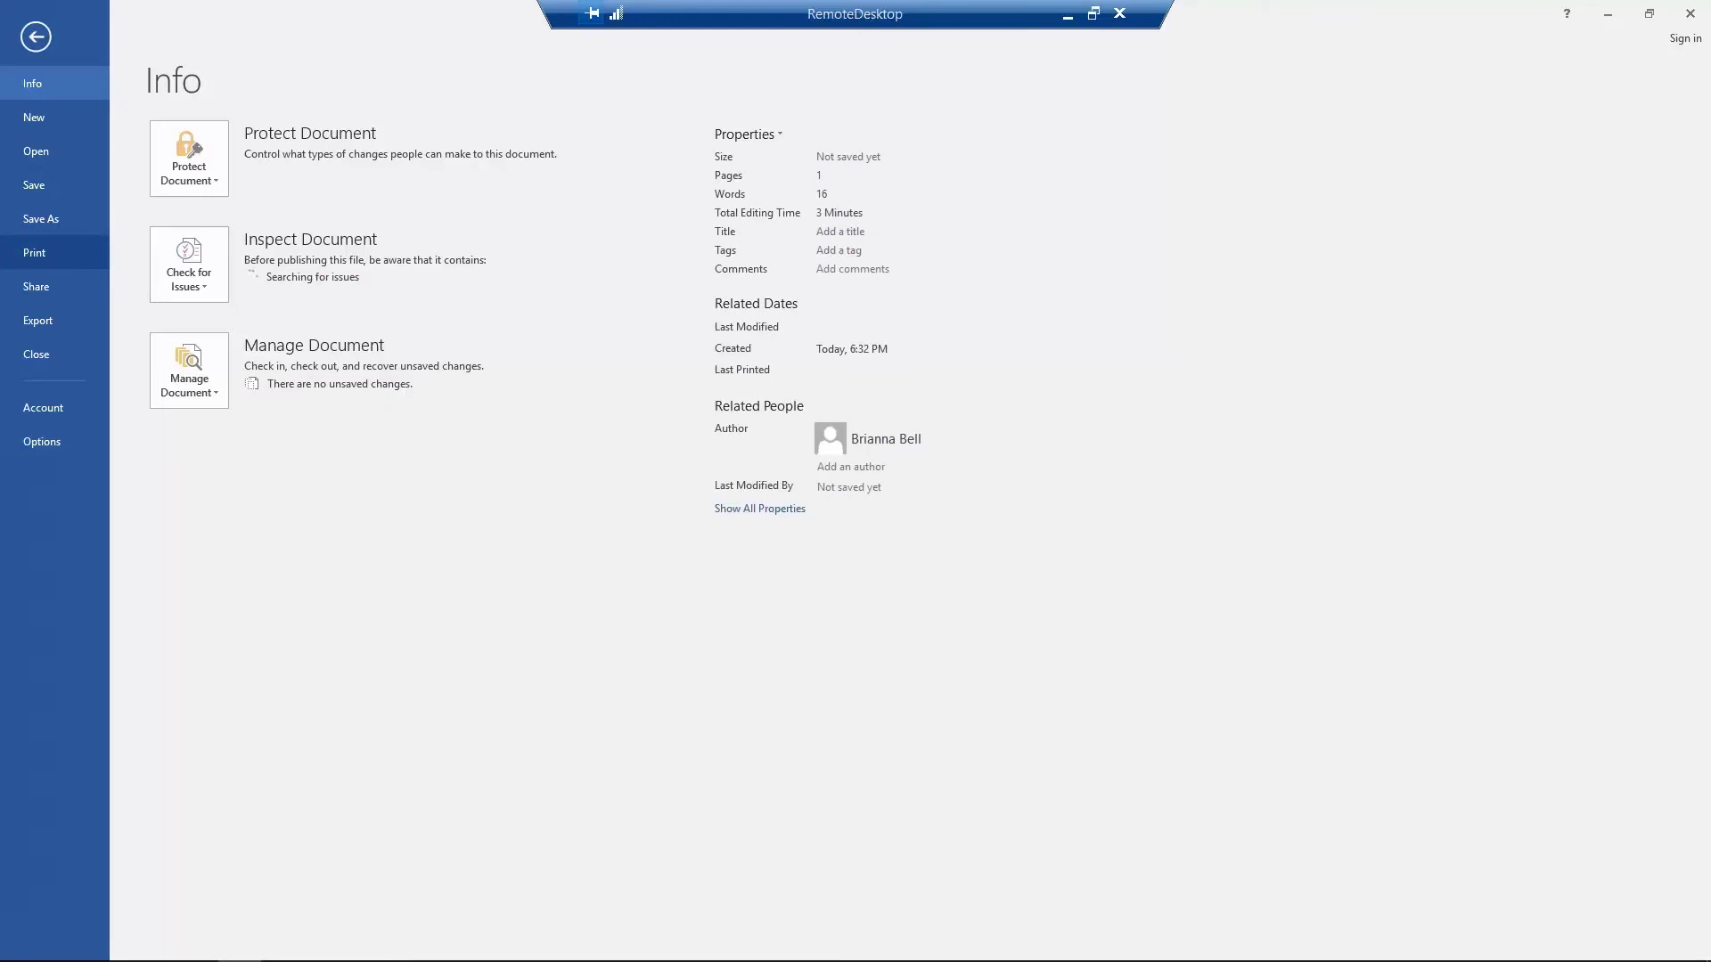
click(33, 252)
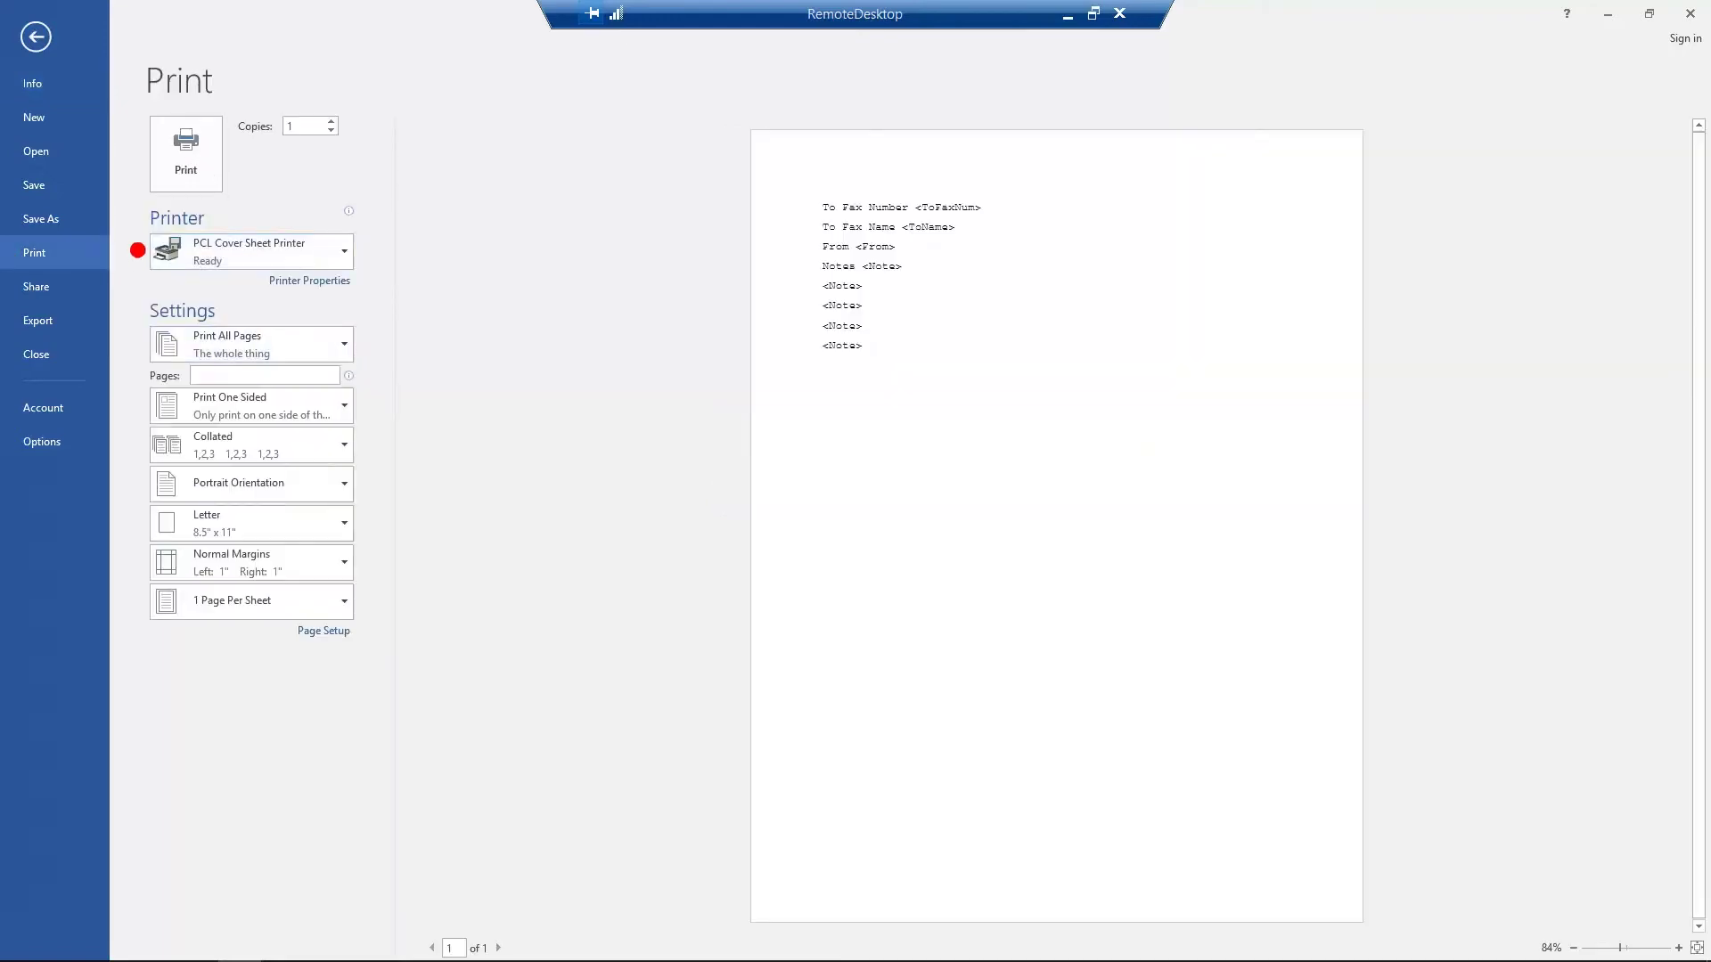
click(185, 150)
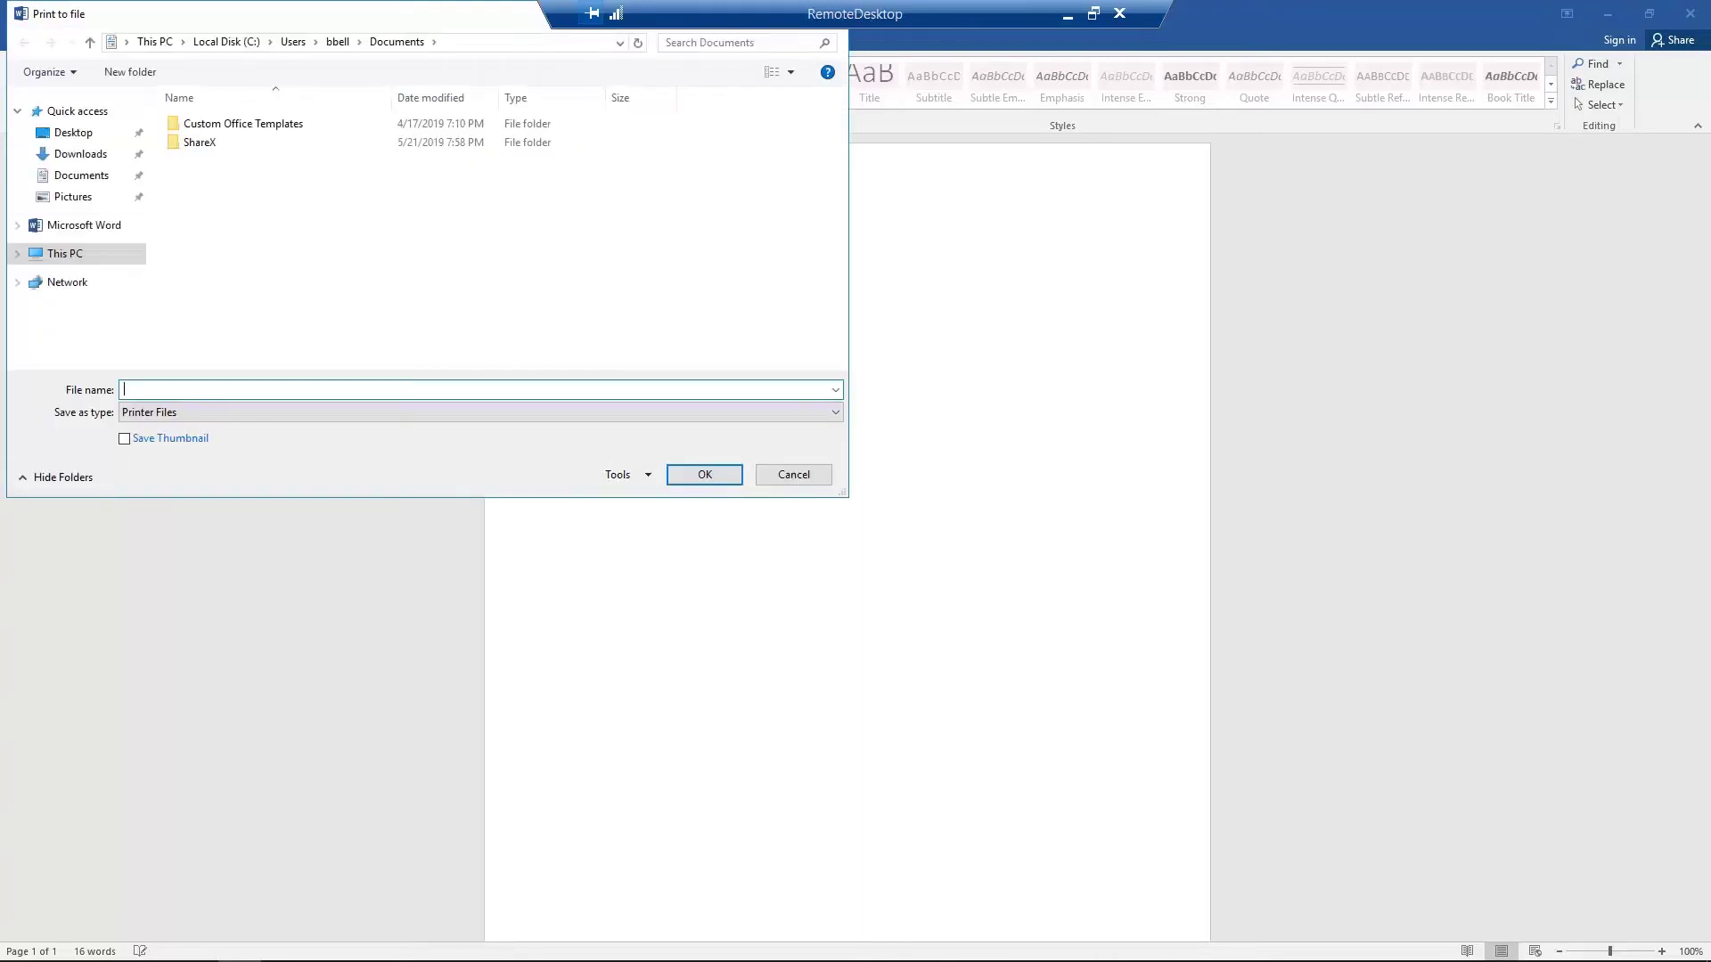
text(PCL_Cover_Sheet.pcl)
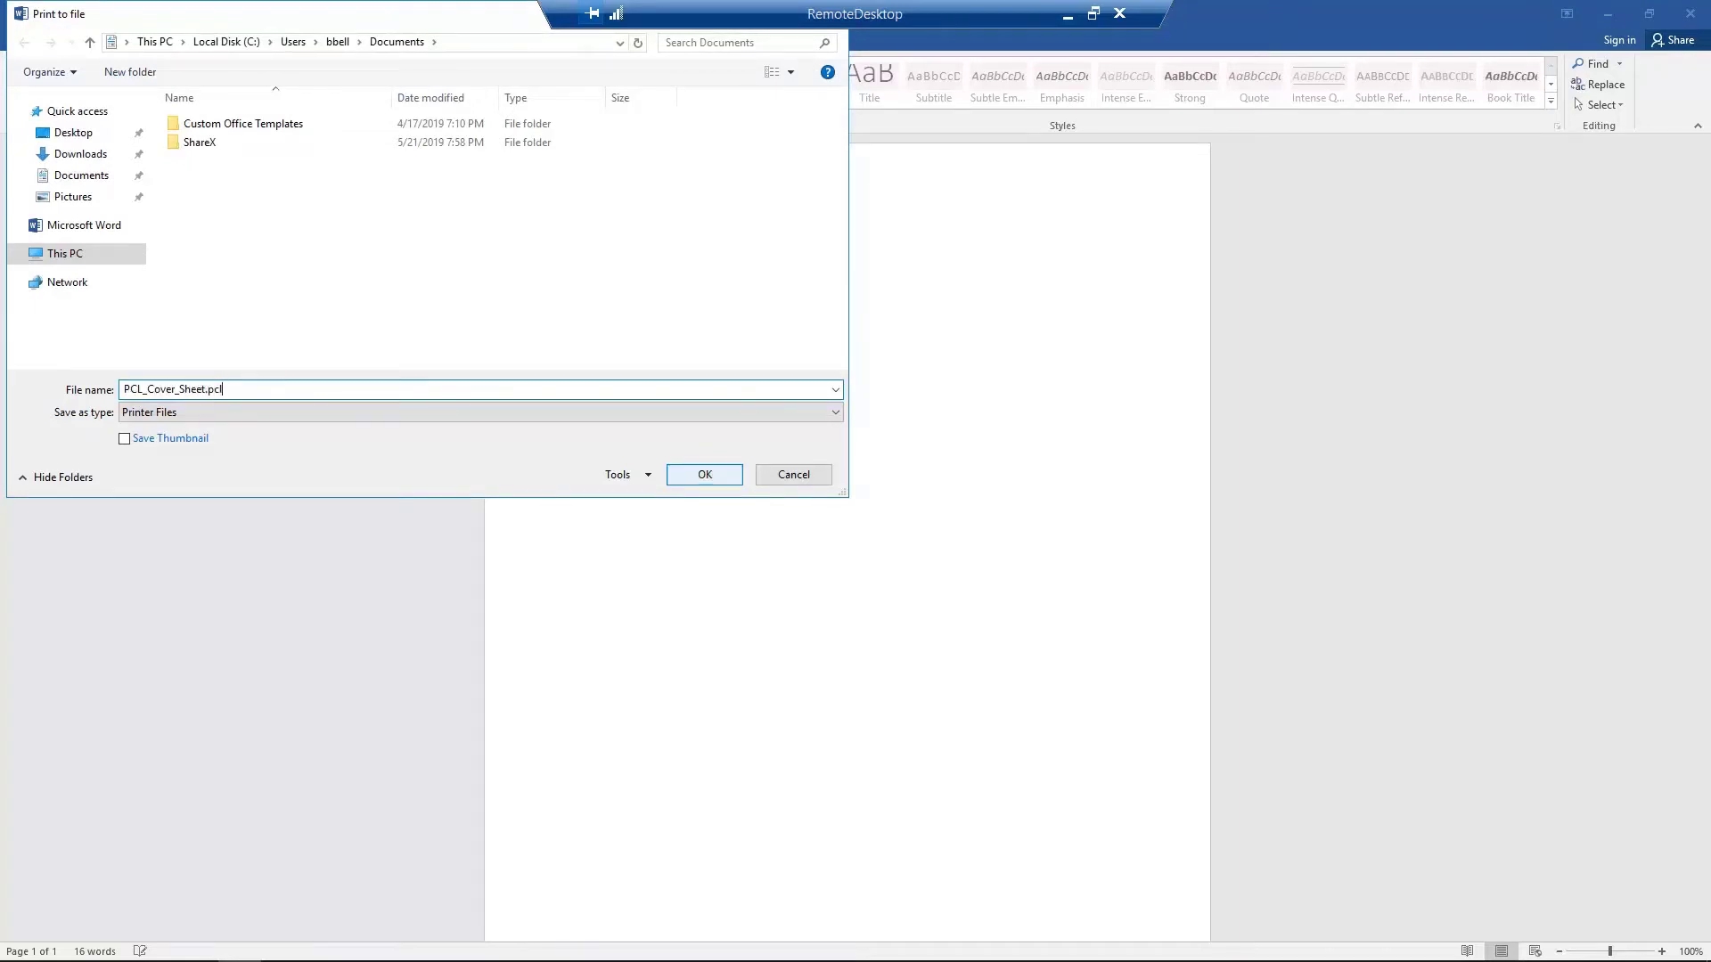
click(836, 415)
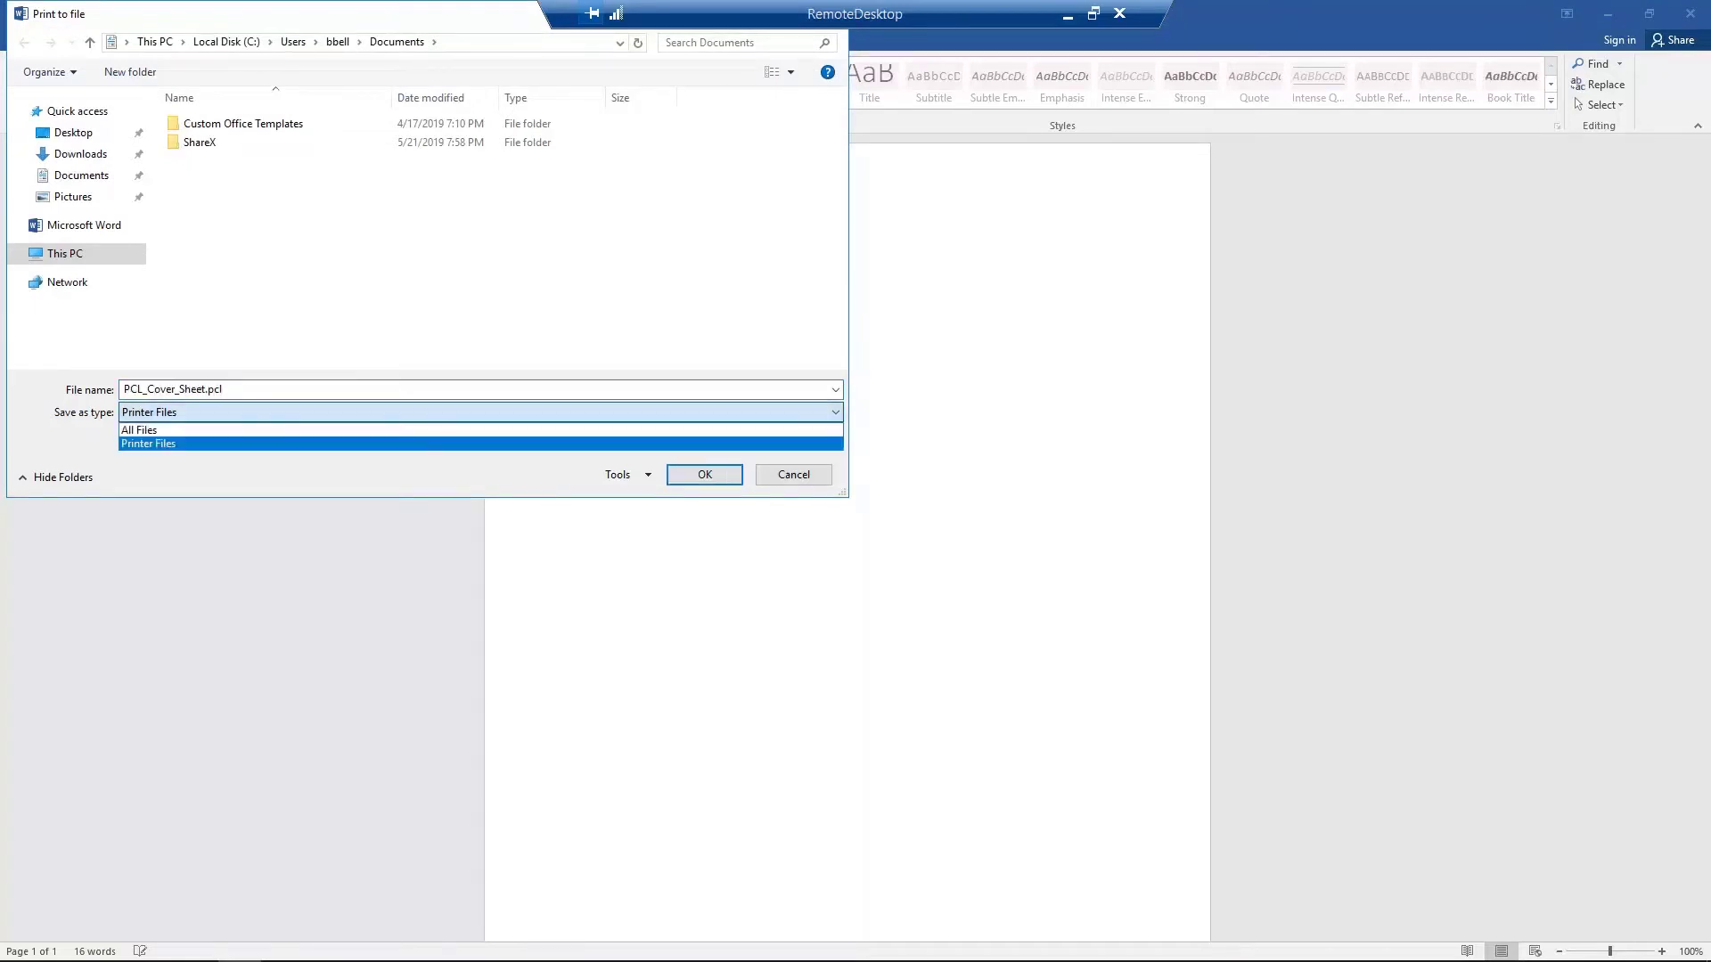
click(801, 429)
click(713, 473)
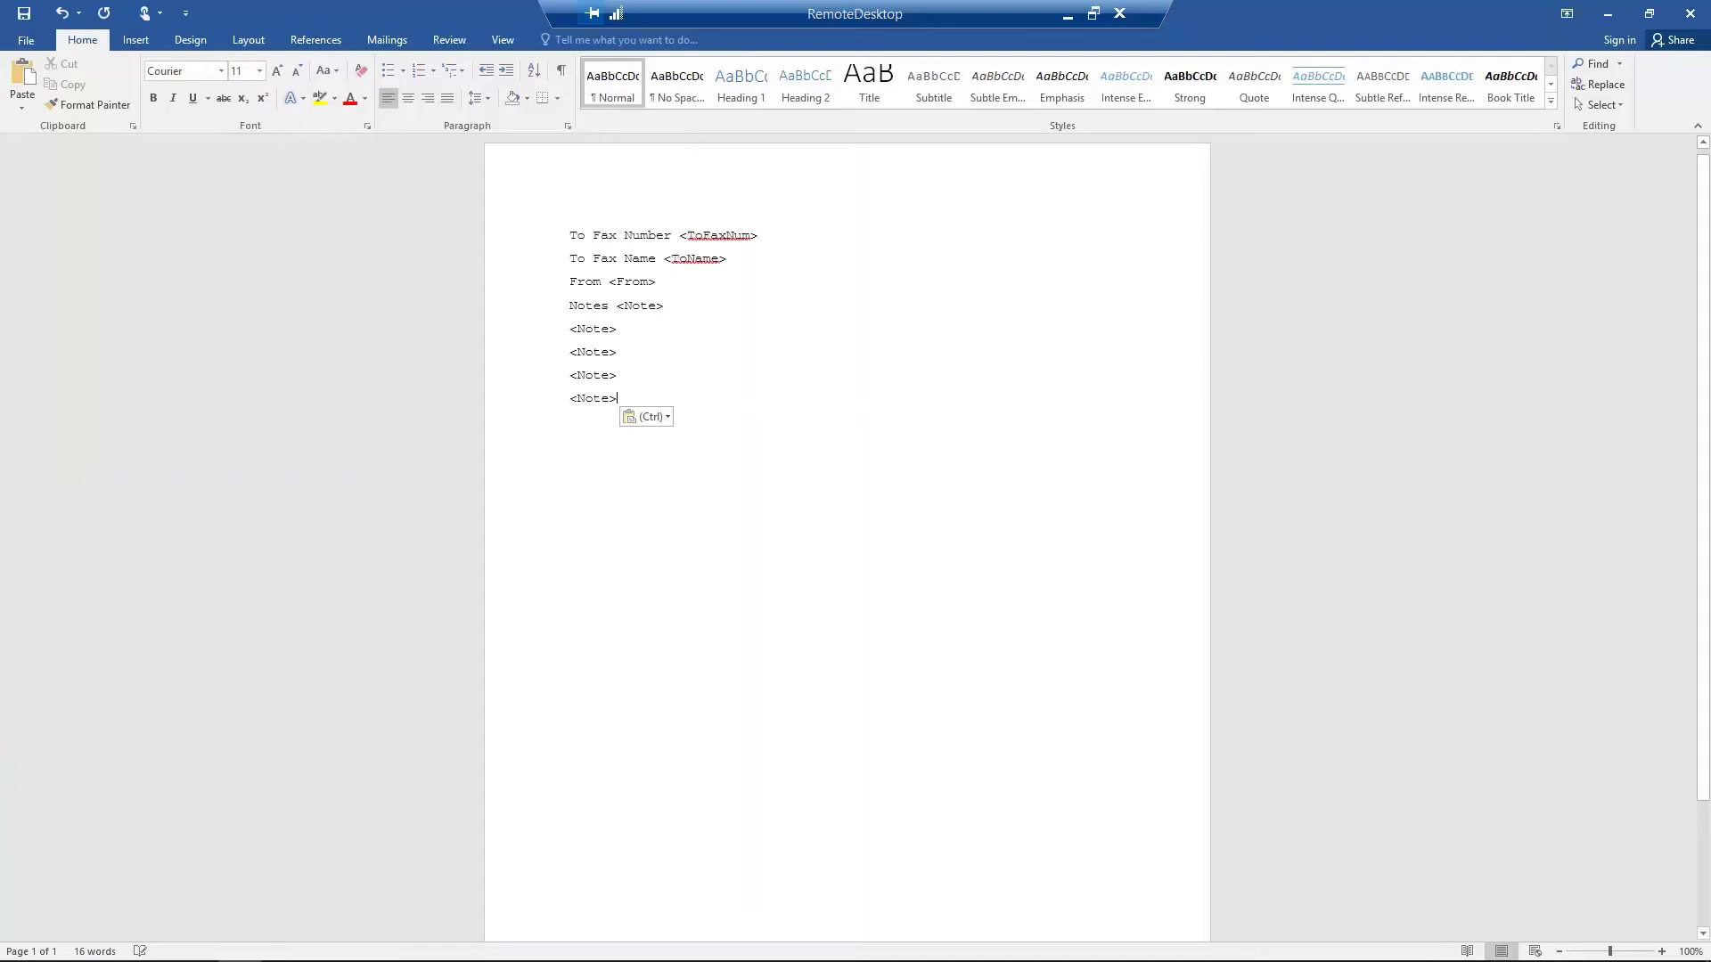
Paste the last extra <Note> line, then go to the Cover Sheets library in RightFax Fax Manager
key(Escape)
key(ctrl+v)
key(alt+Tab)
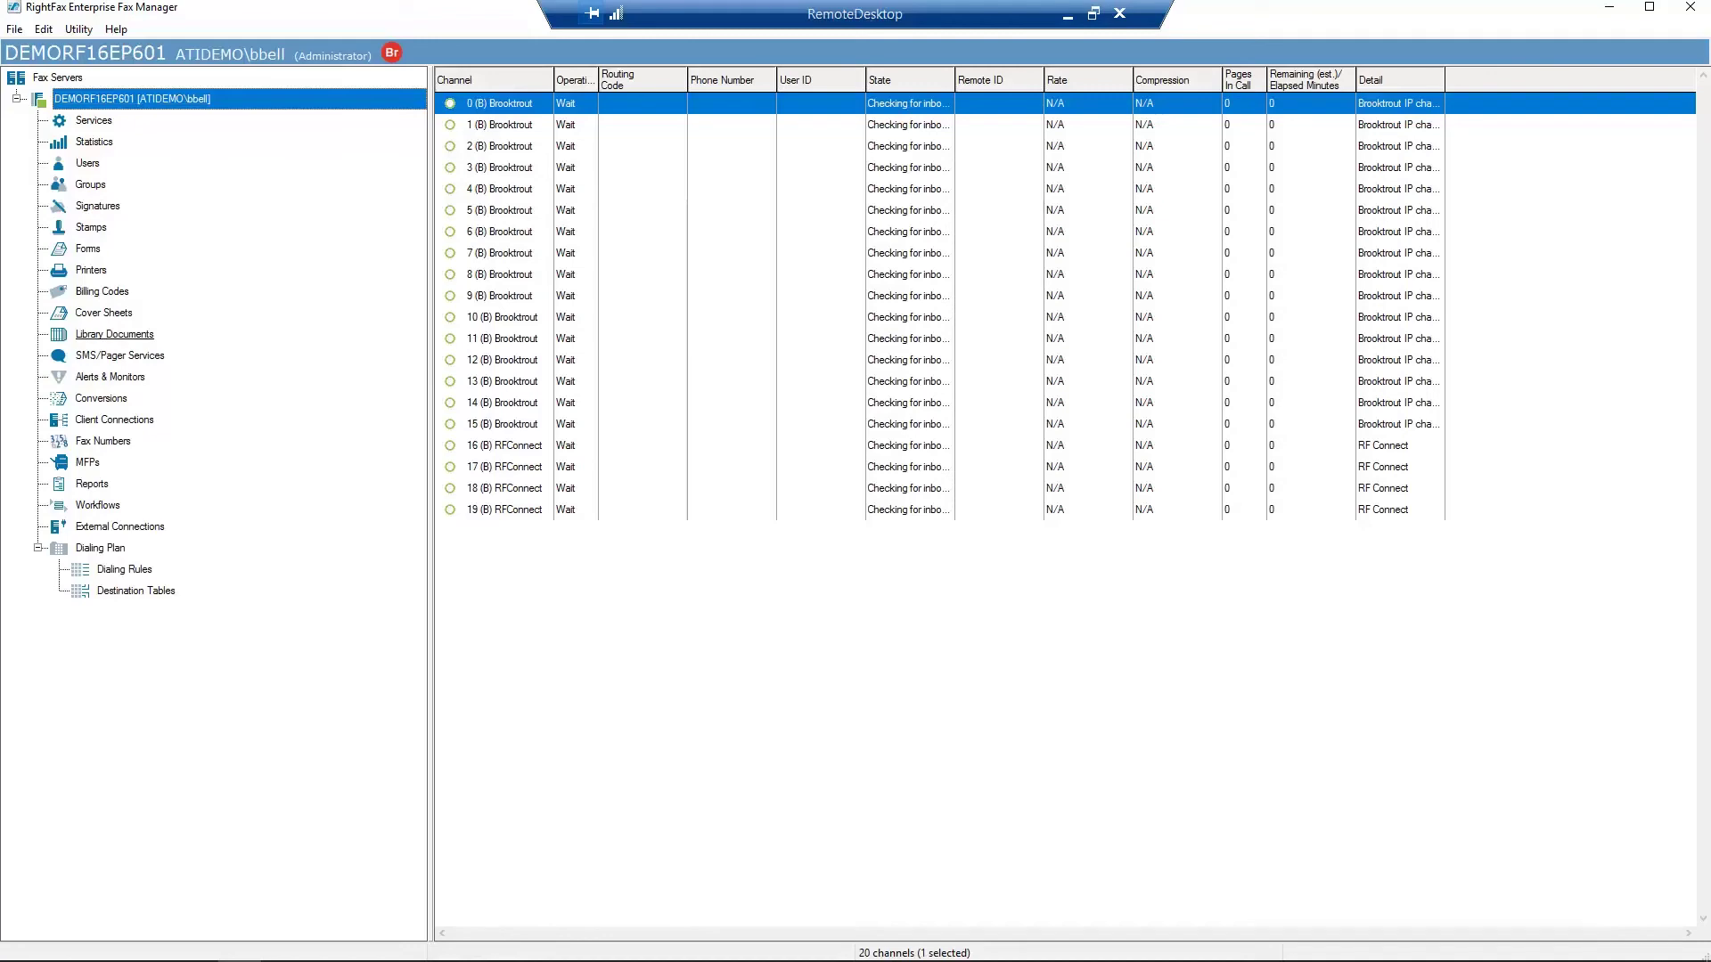
click(103, 313)
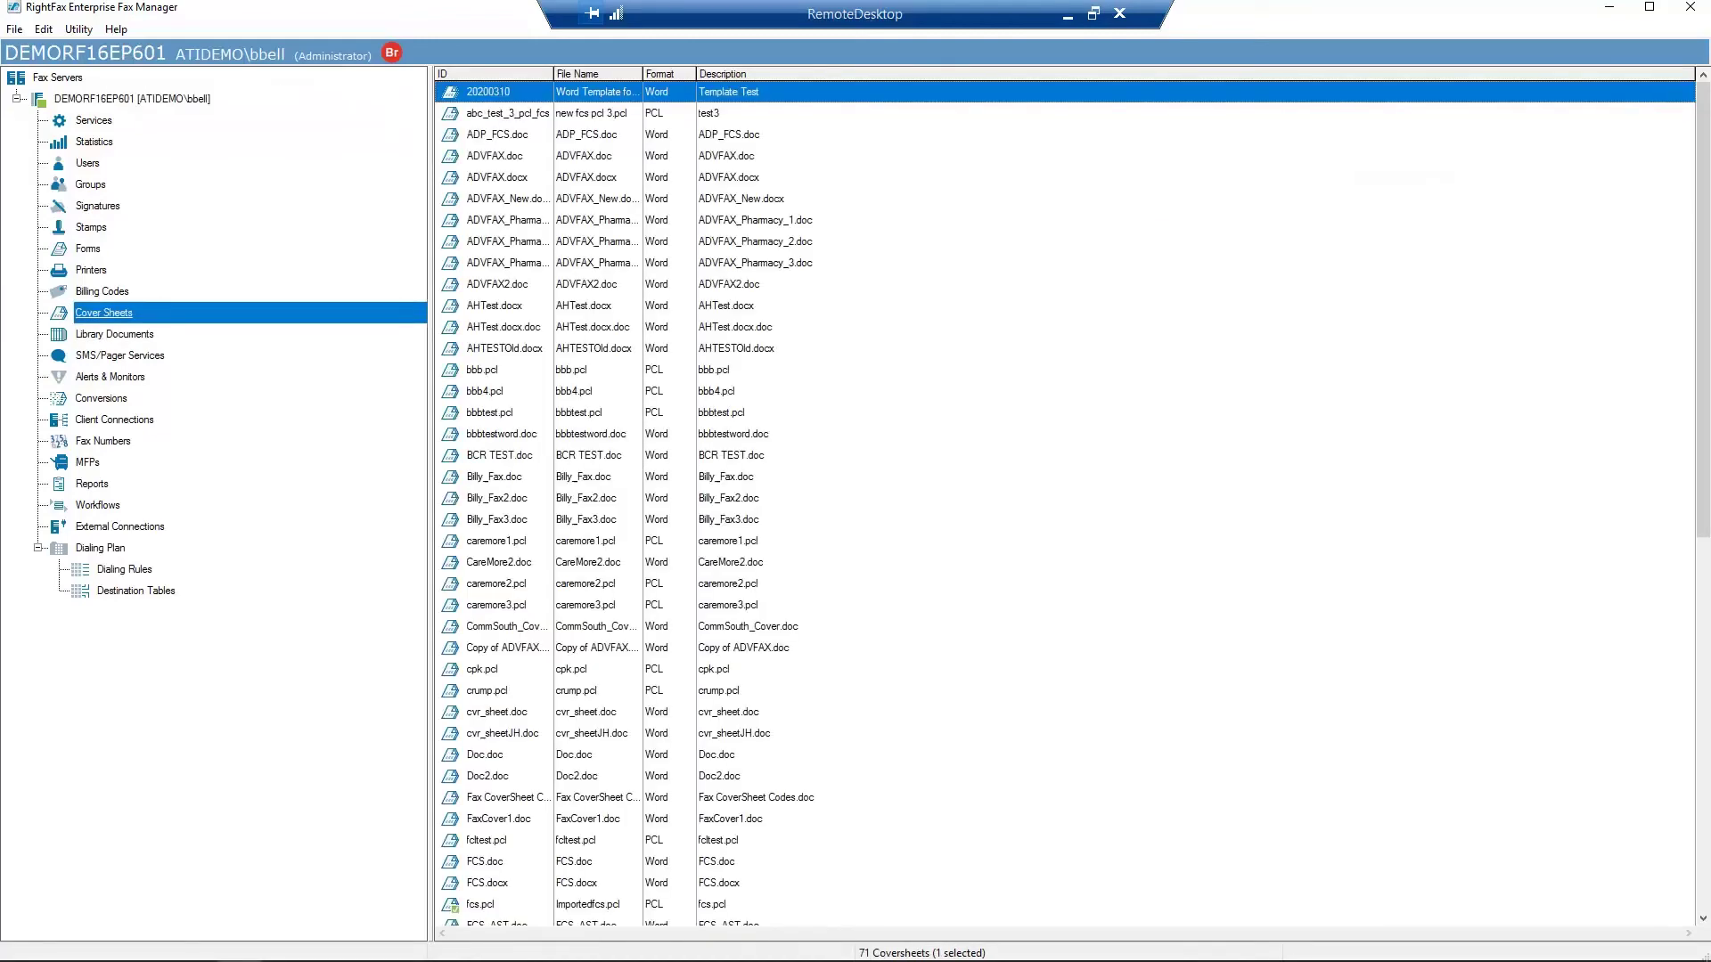
Create a new cover sheet with ID UNIQUE and description DESCRIPTION, importing Upload_Cover_Sheet
right_click(66, 313)
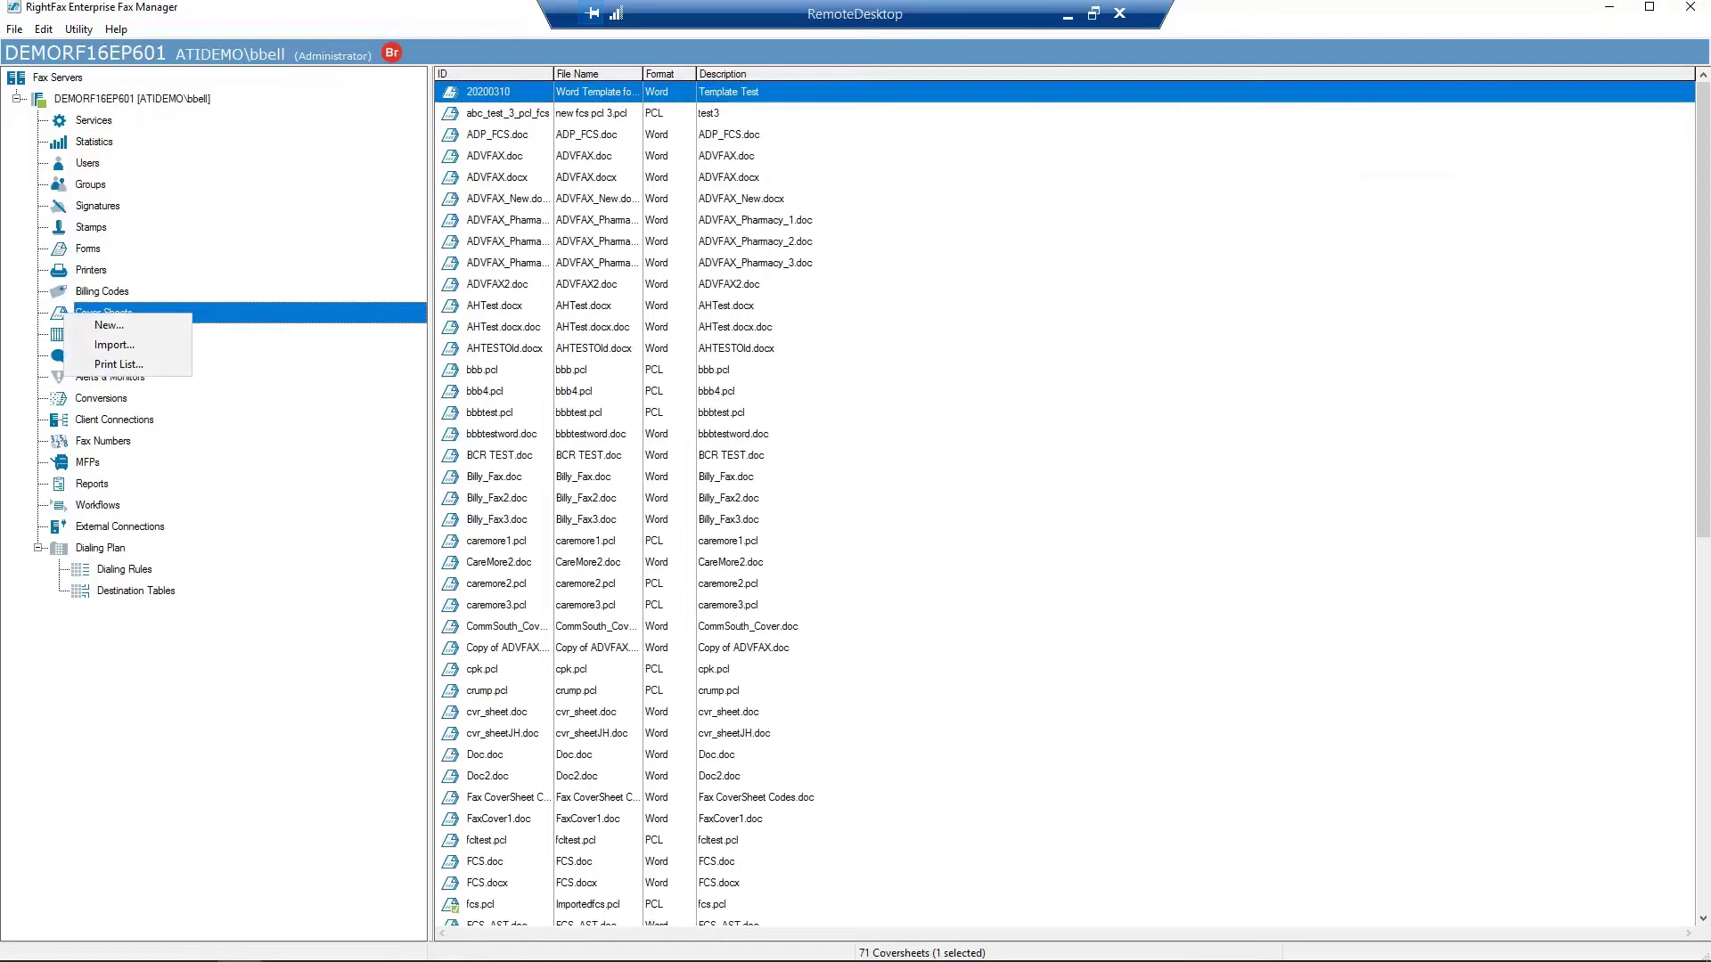
click(100, 325)
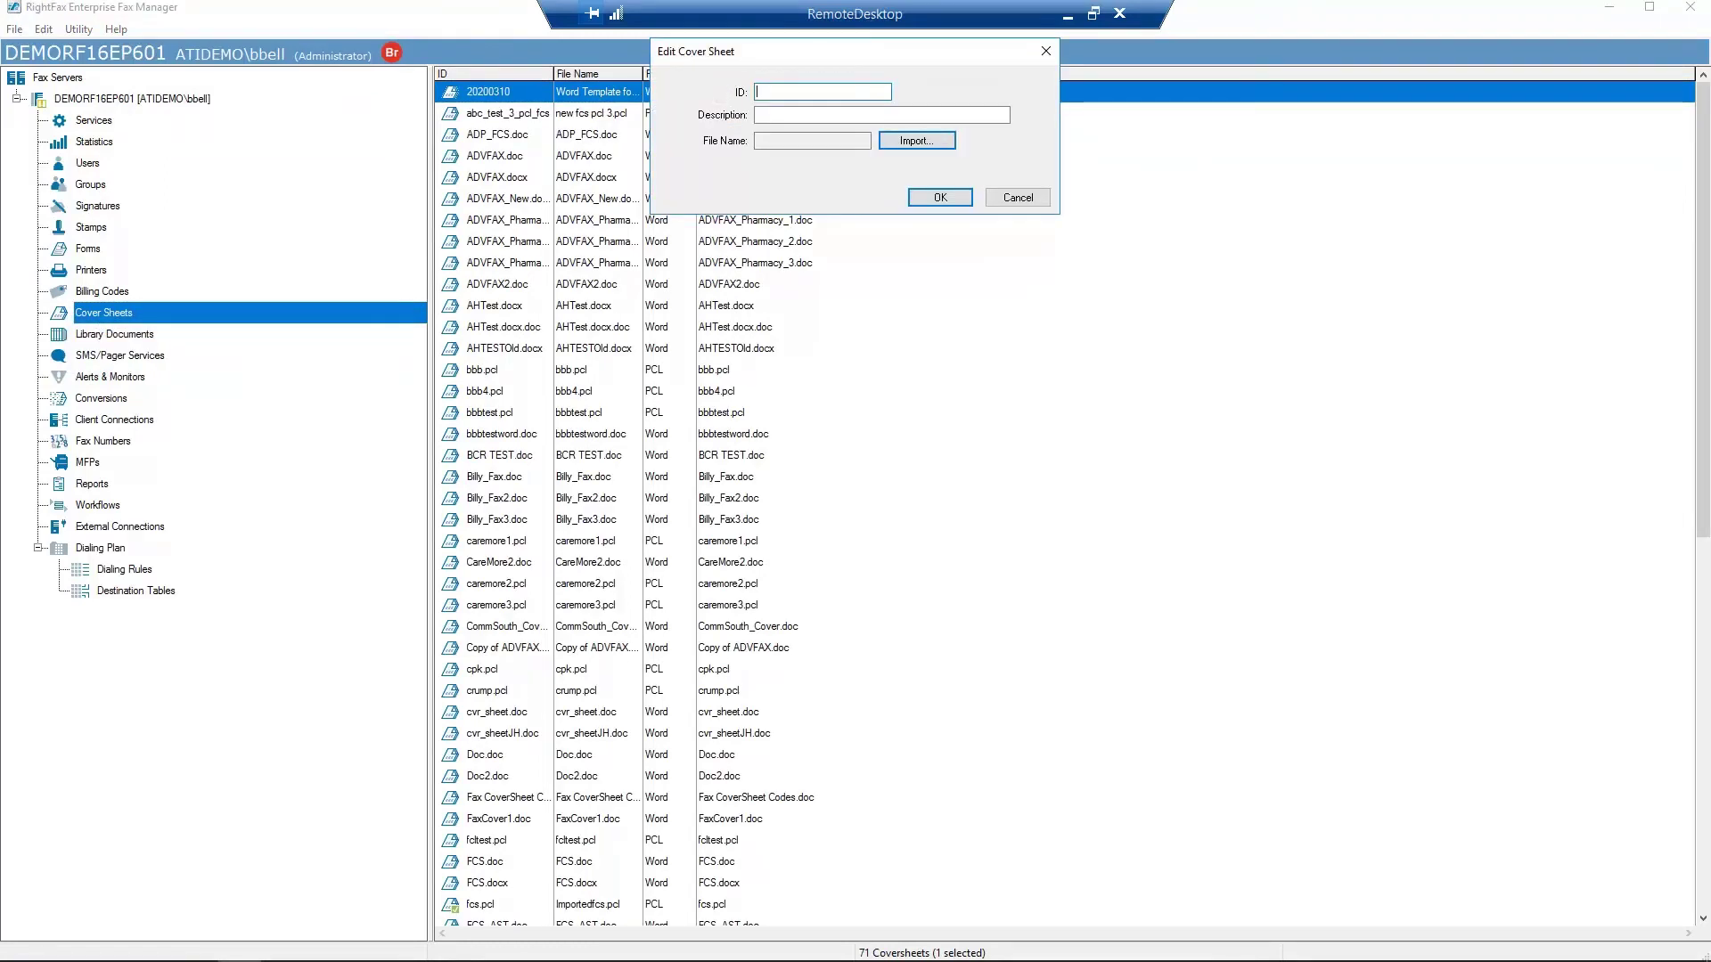
text(UNIQUE)
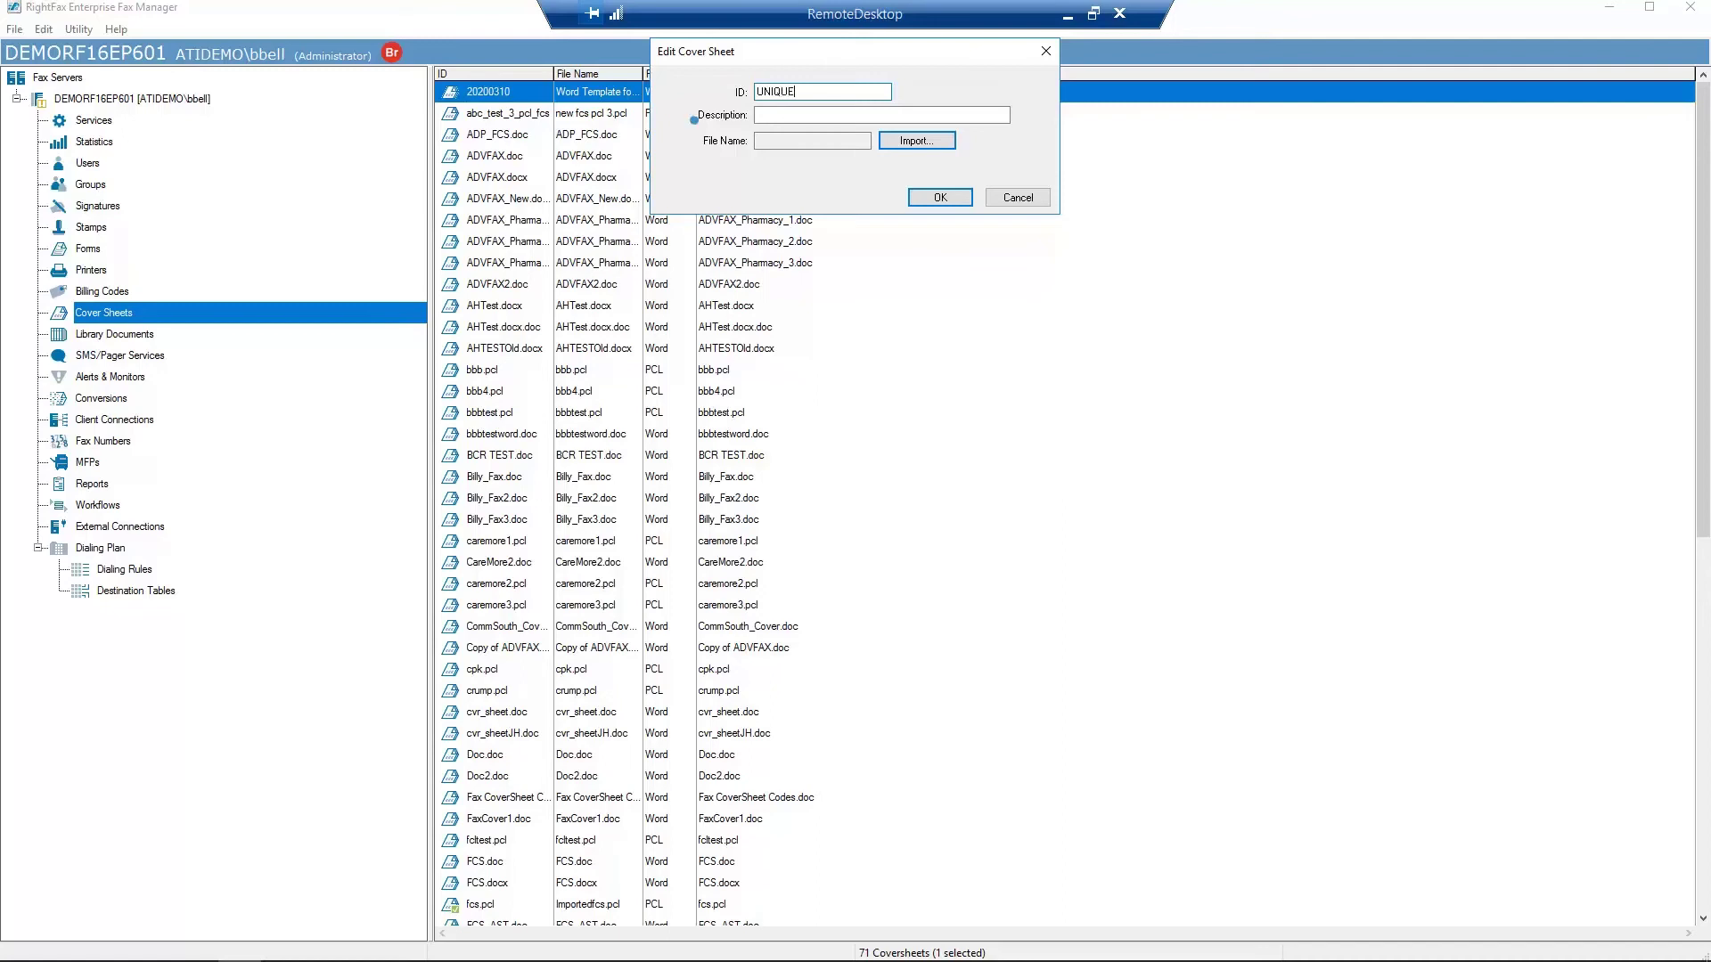
key(Tab)
text(DESCRIPTION)
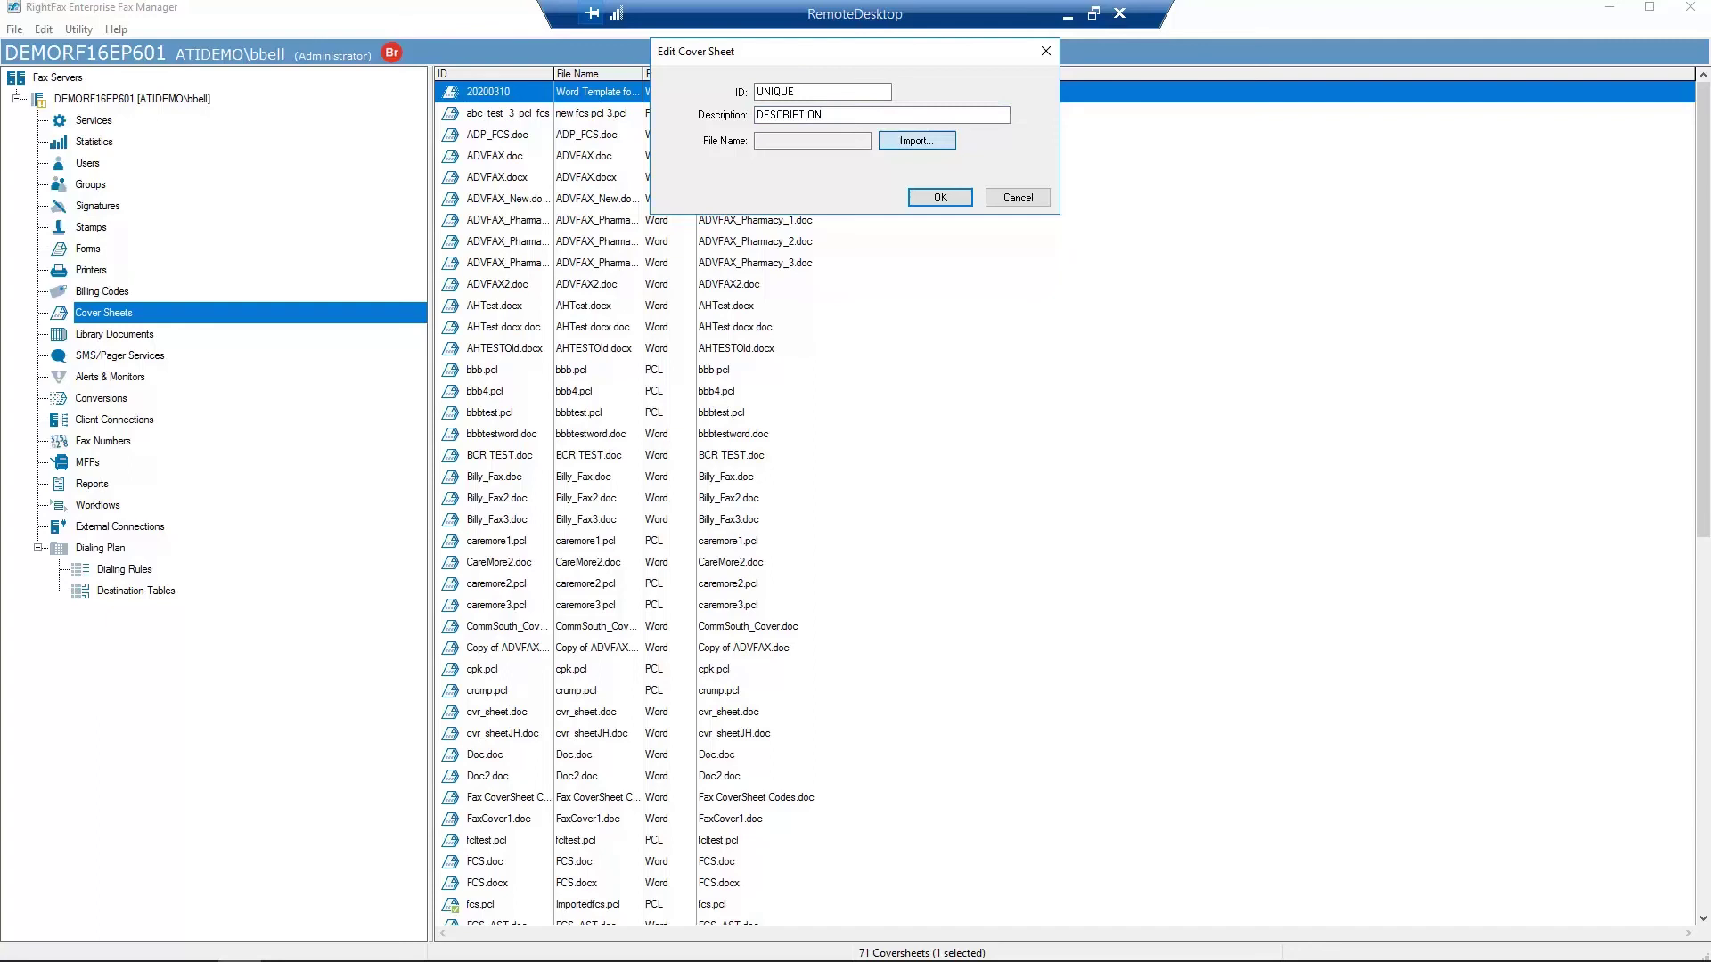
click(917, 140)
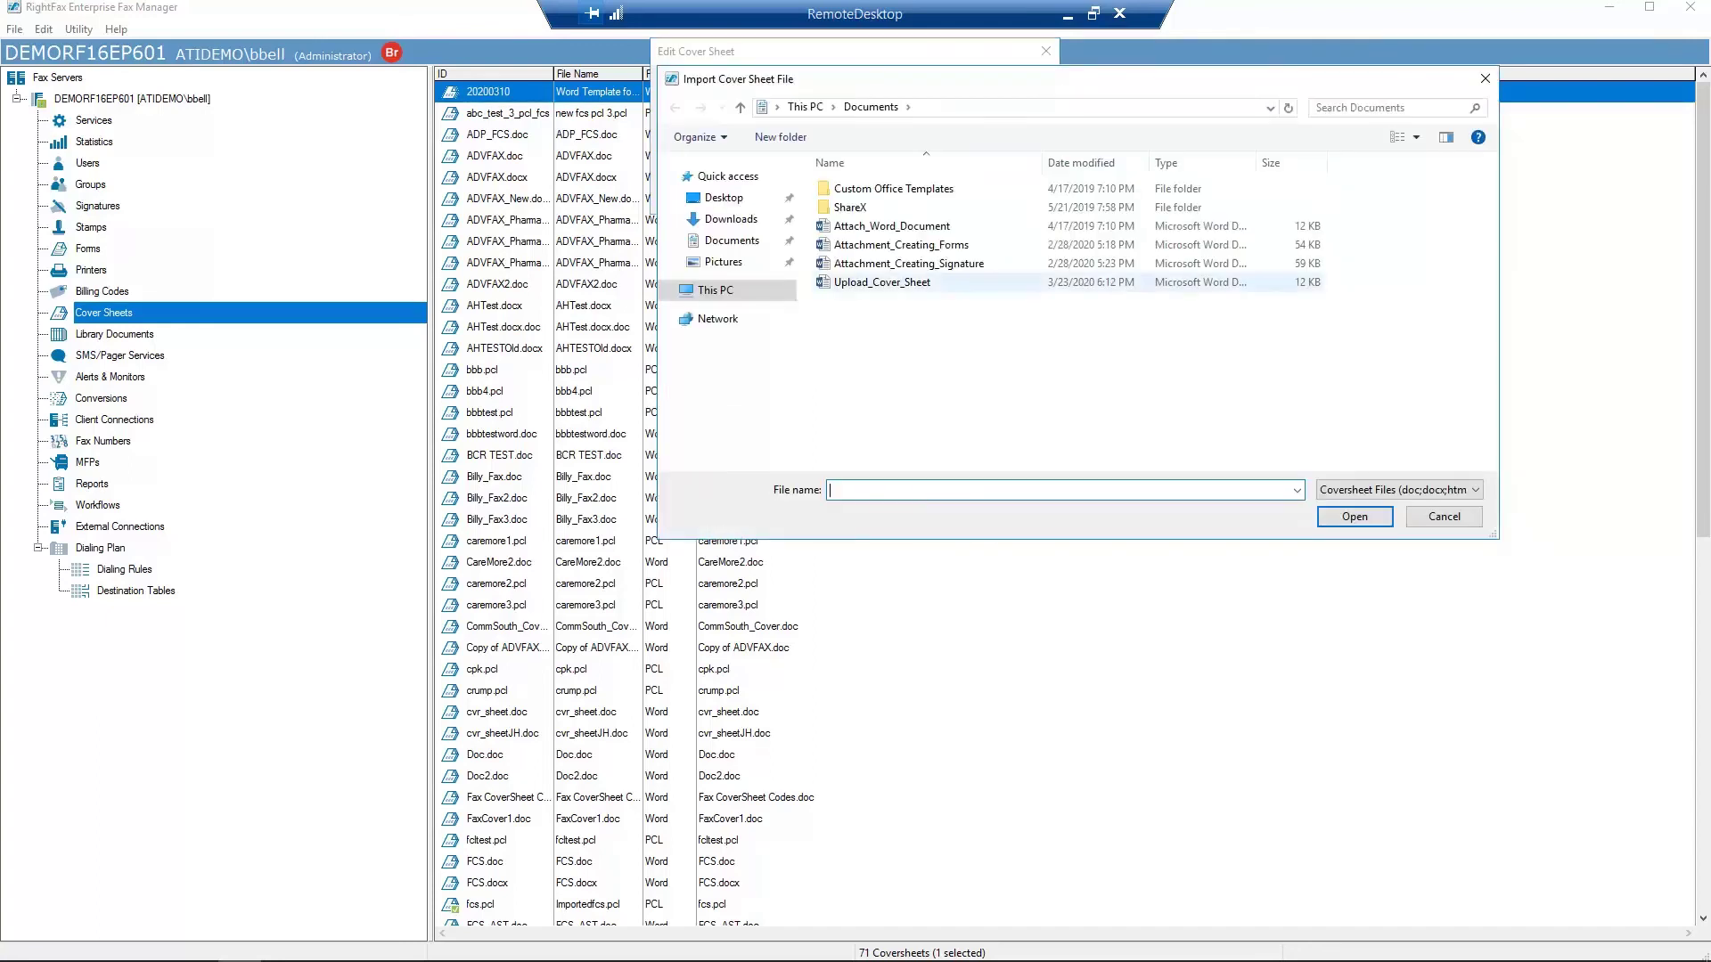
double_click(882, 283)
click(941, 199)
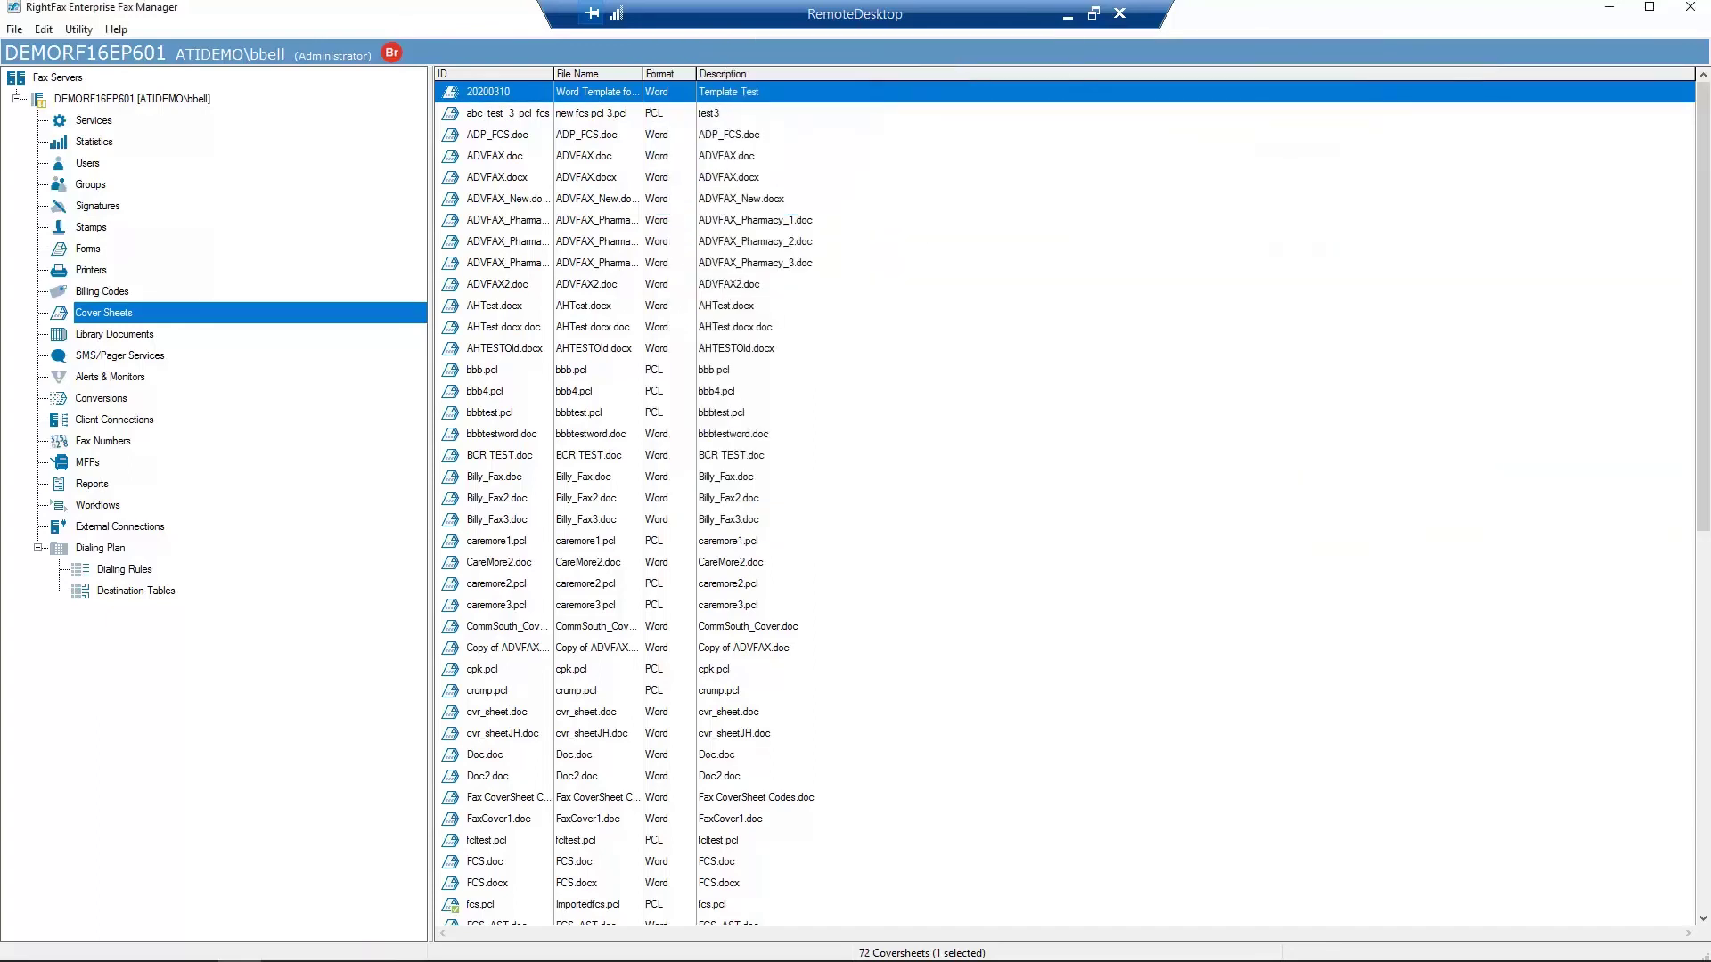